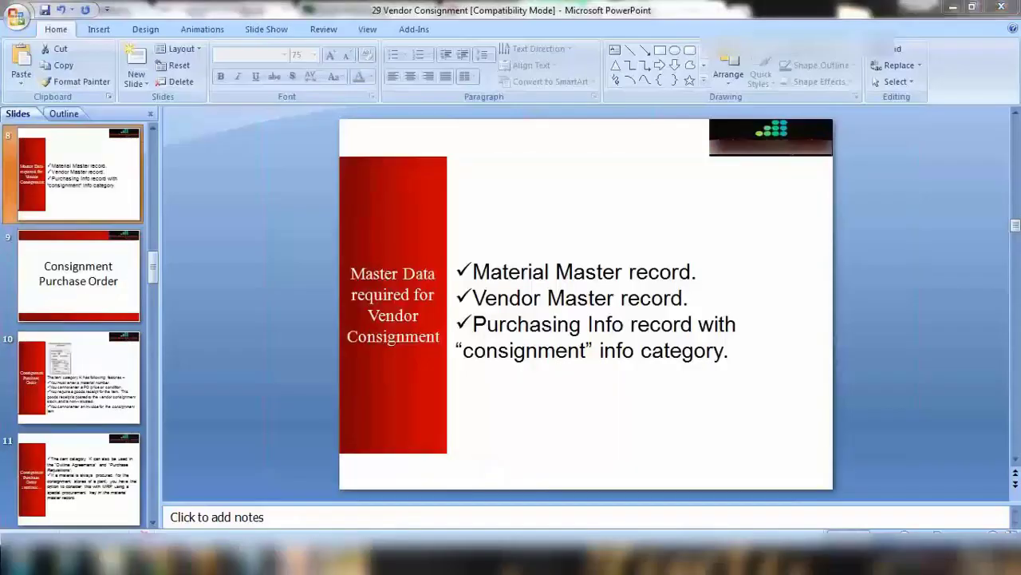
Note 'Vendor - 100501' and 'Material -' in Notepad, then minimize the notes
click(275, 559)
text(Vendor - 100501 )
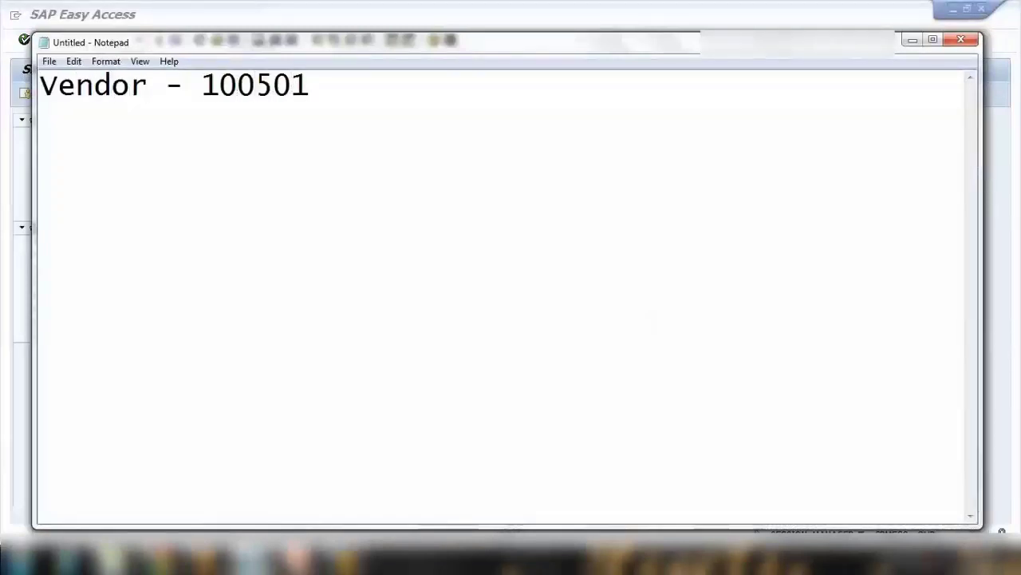
text(Material -)
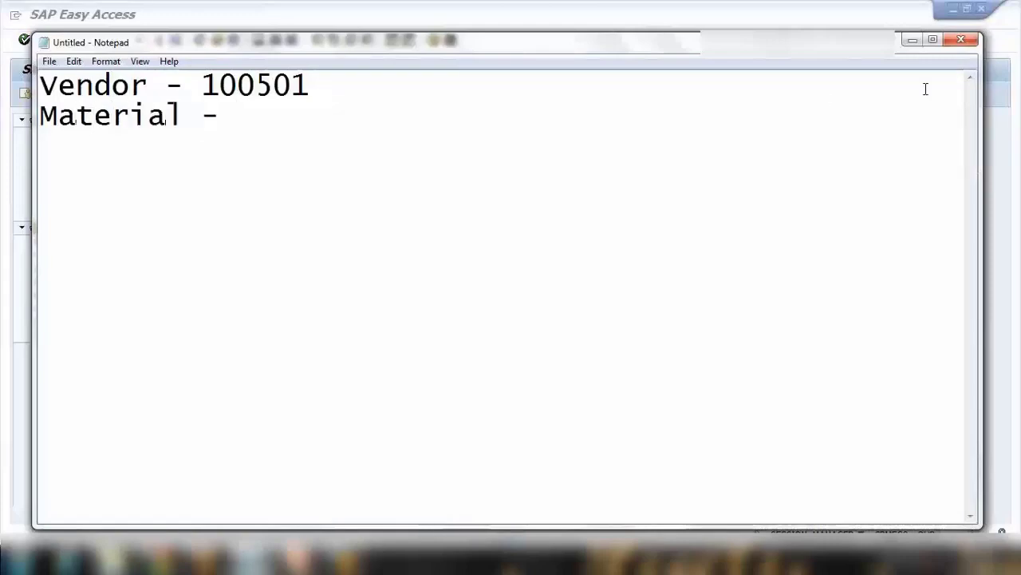
click(912, 40)
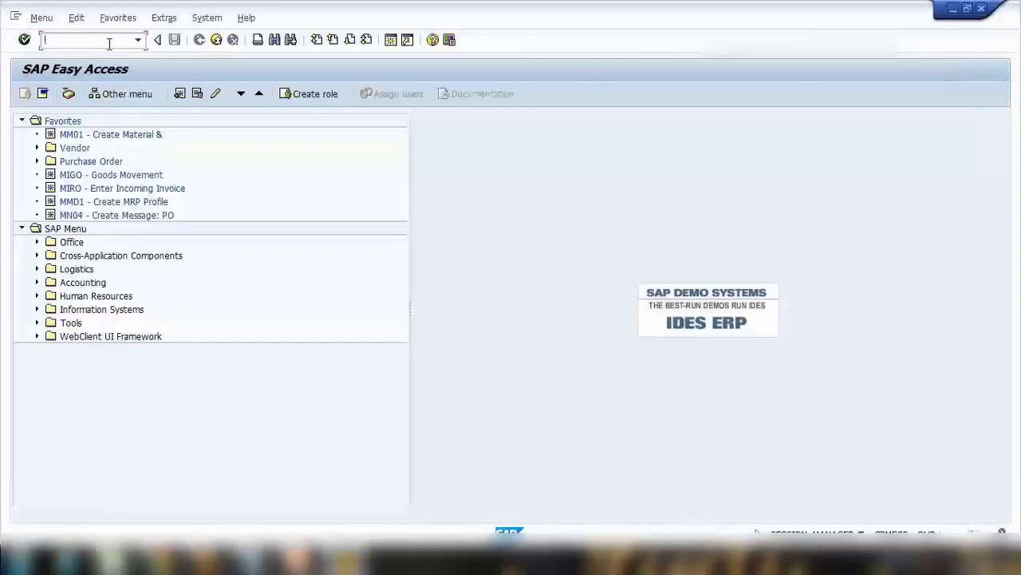
In MM01, create material CONSIGNMENT1 as type FERT Finished product, copying from reference ZDEMO1
text(mm01)
key(Return)
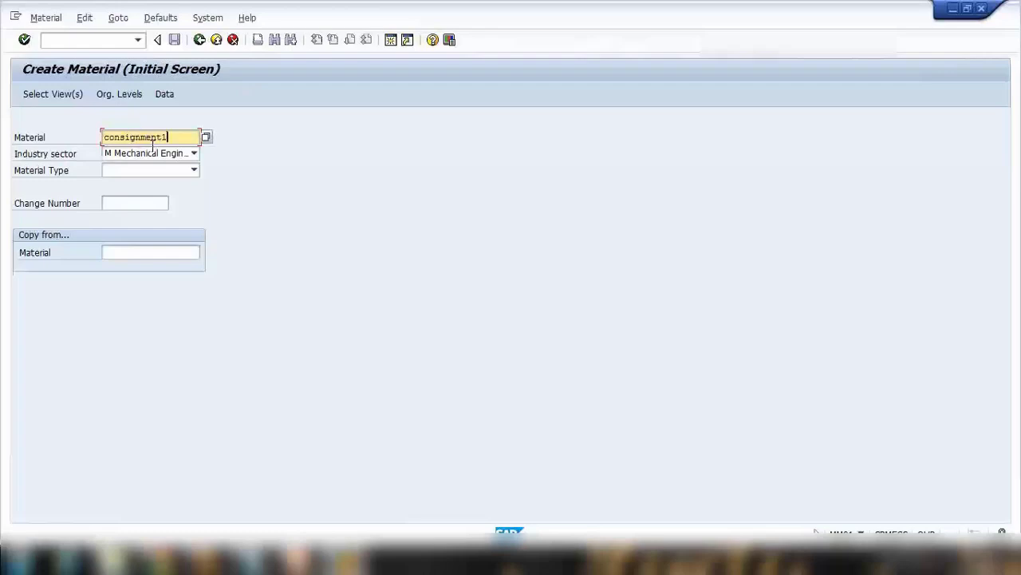
click(135, 252)
text(zde)
key(Down)
key(Return)
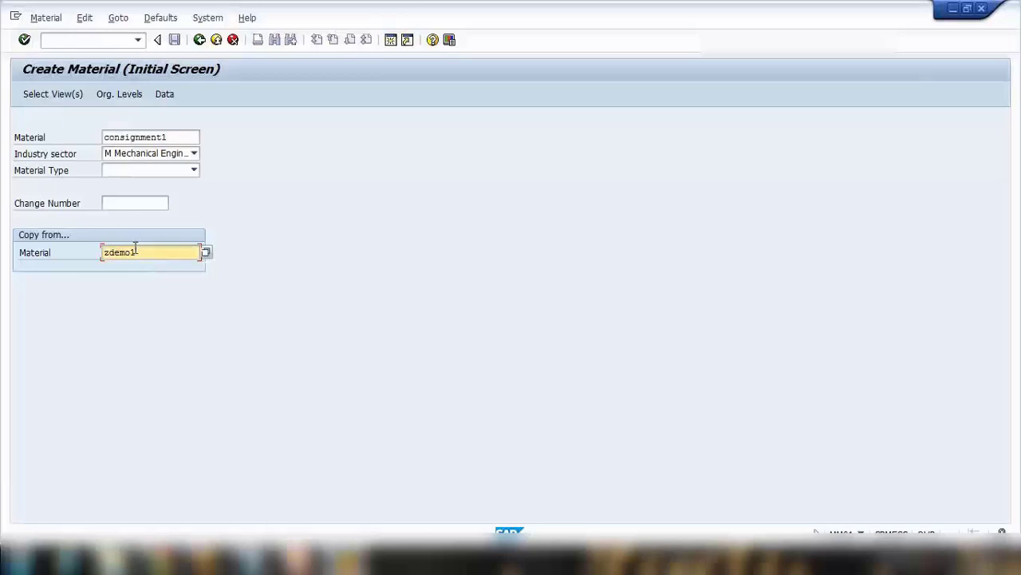
click(134, 170)
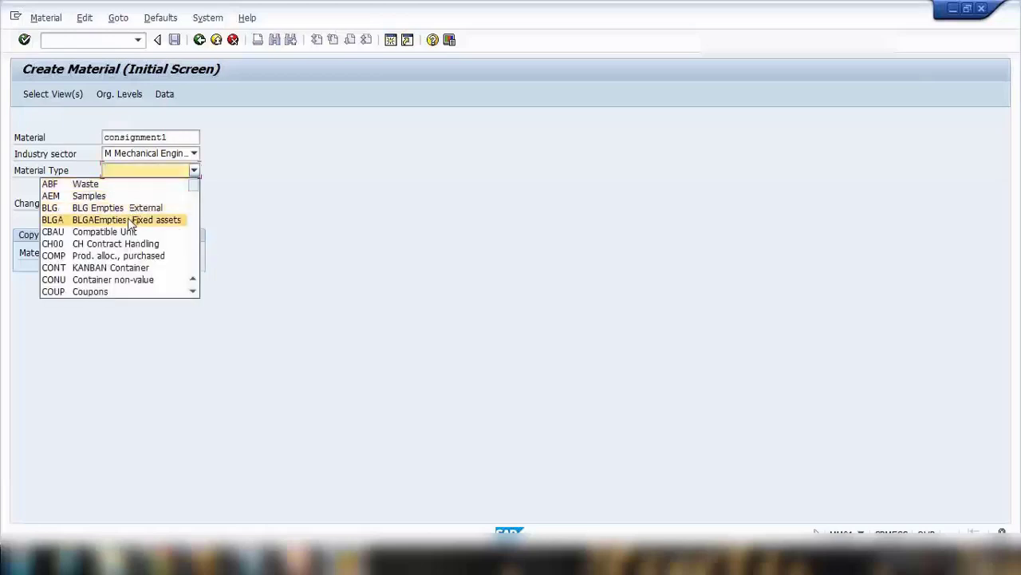
scroll(130, 232, down, 2)
click(123, 289)
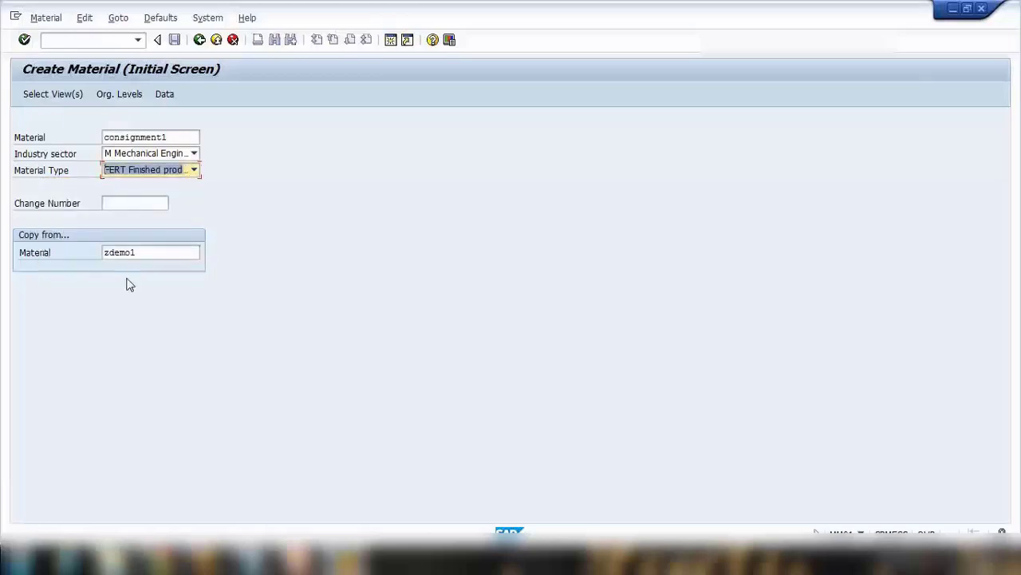
key(Return)
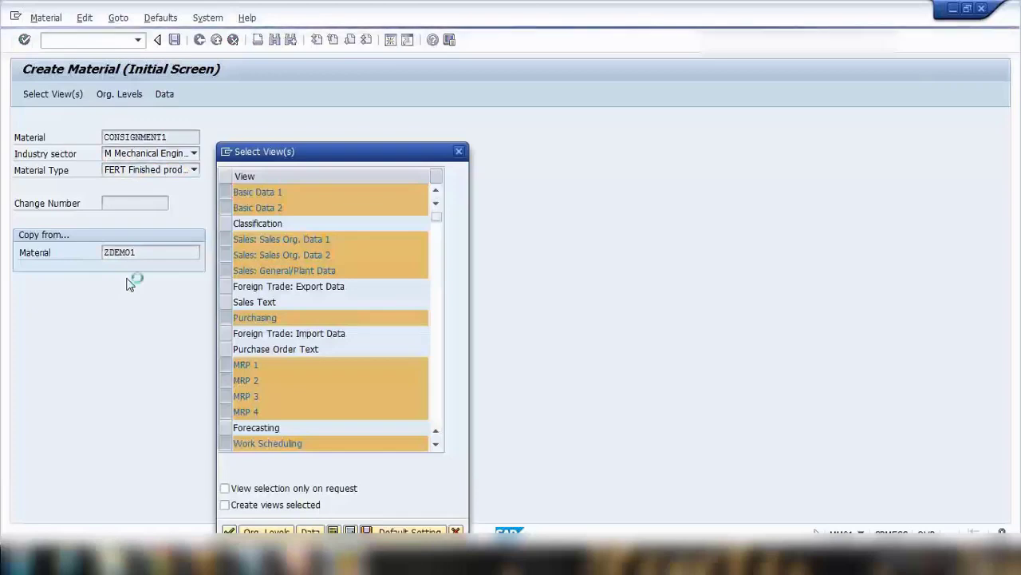
Accept the views and org levels, describe it as 'Consignment Demo', and set tax classification 1
key(Return)
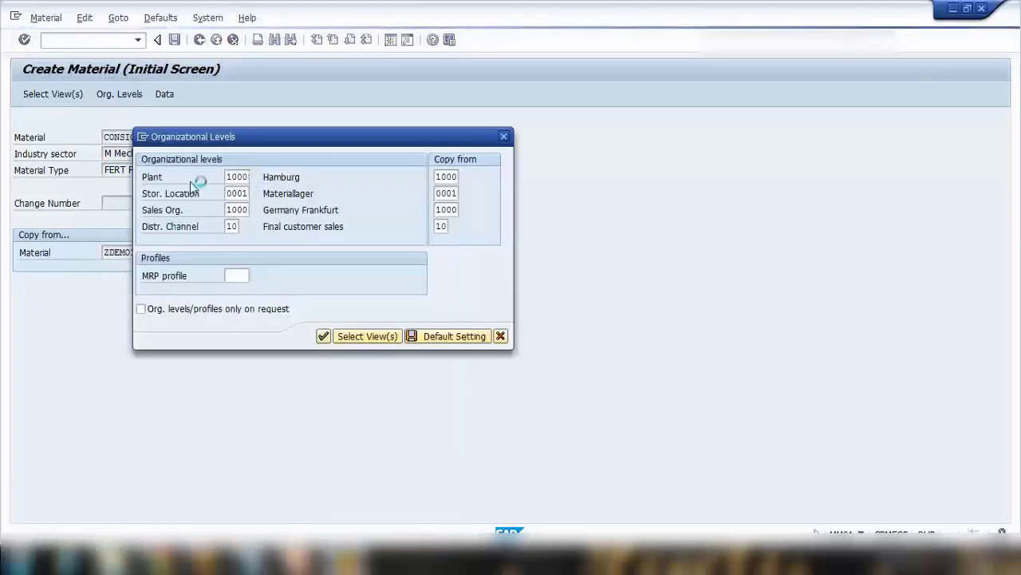
key(Return)
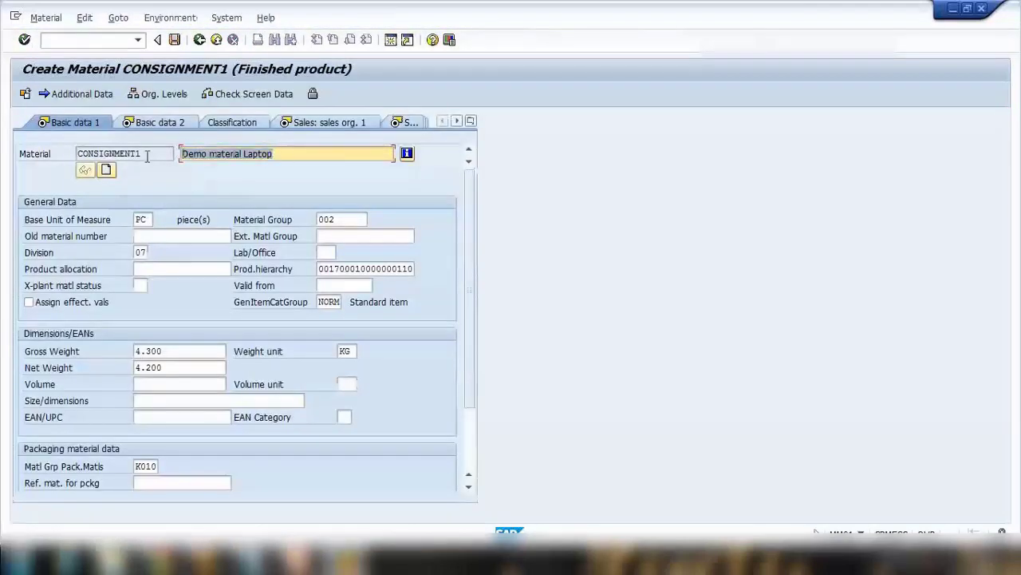
text(Consignment Demo)
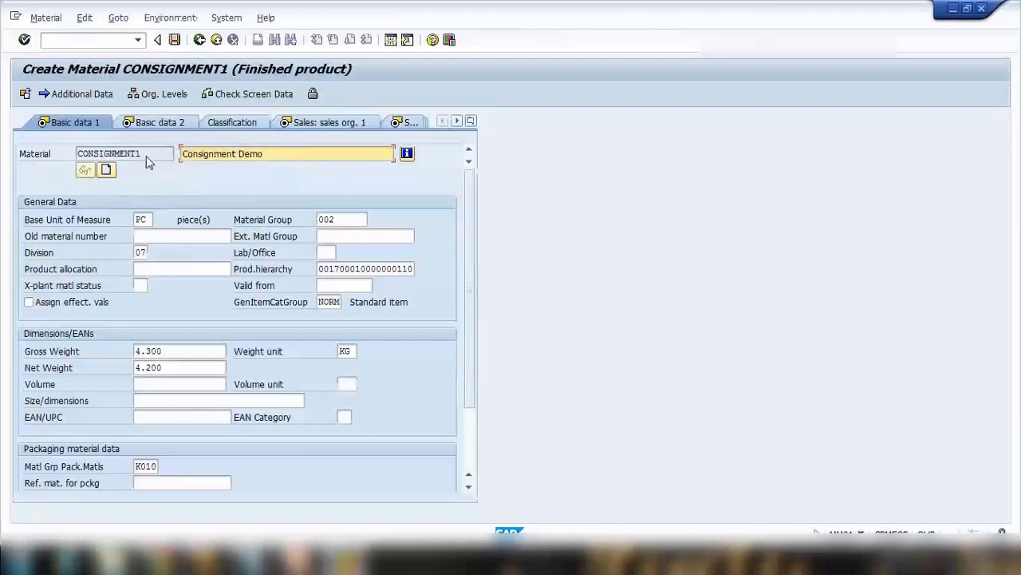
key(Return)
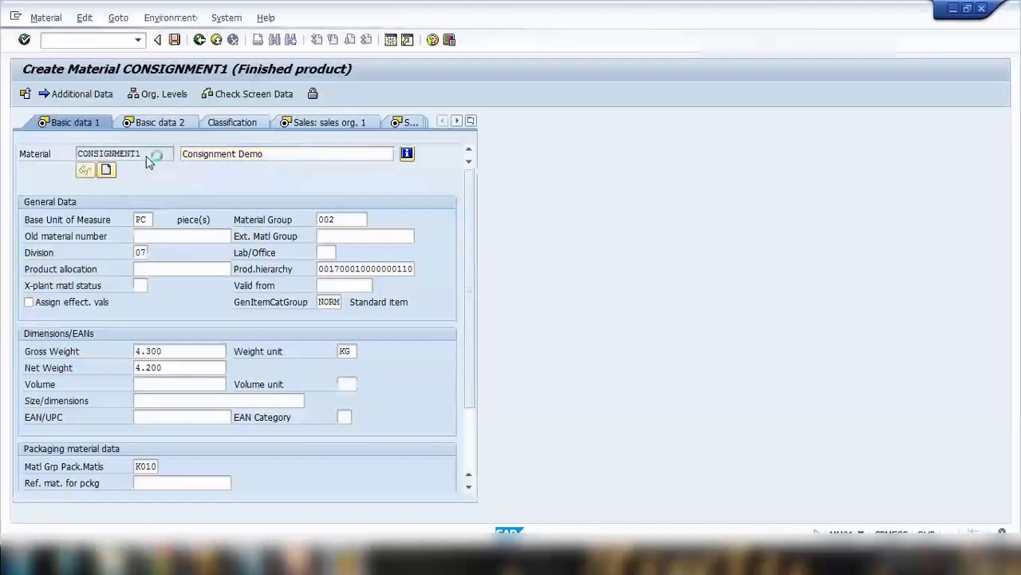
key(Return)
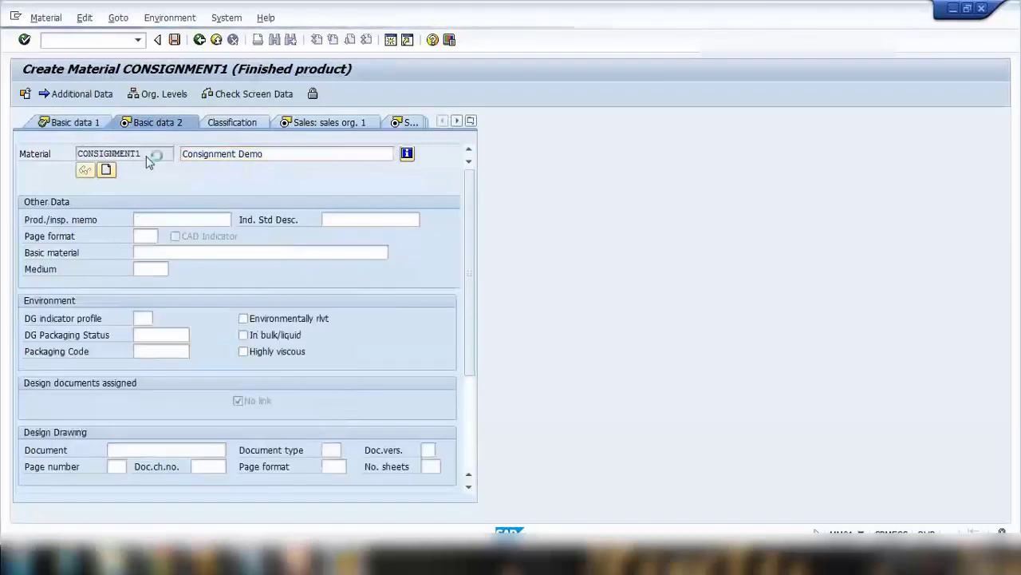
key(Return)
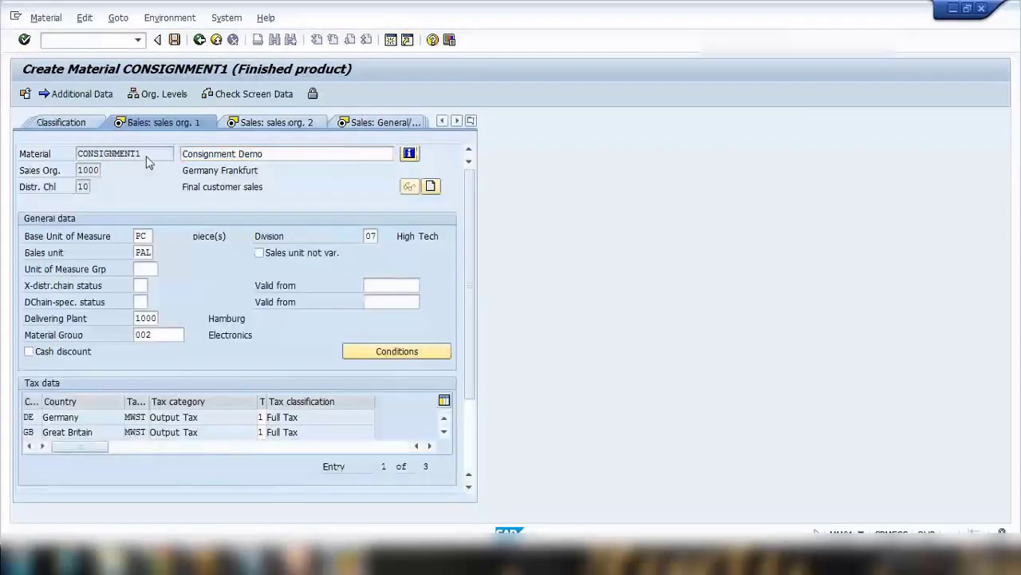
text(1)
key(Return)
key(Return)
key(Return)
Step through the plant sales, purchasing, MRP, work scheduling, accounting and costing views
key(Return)
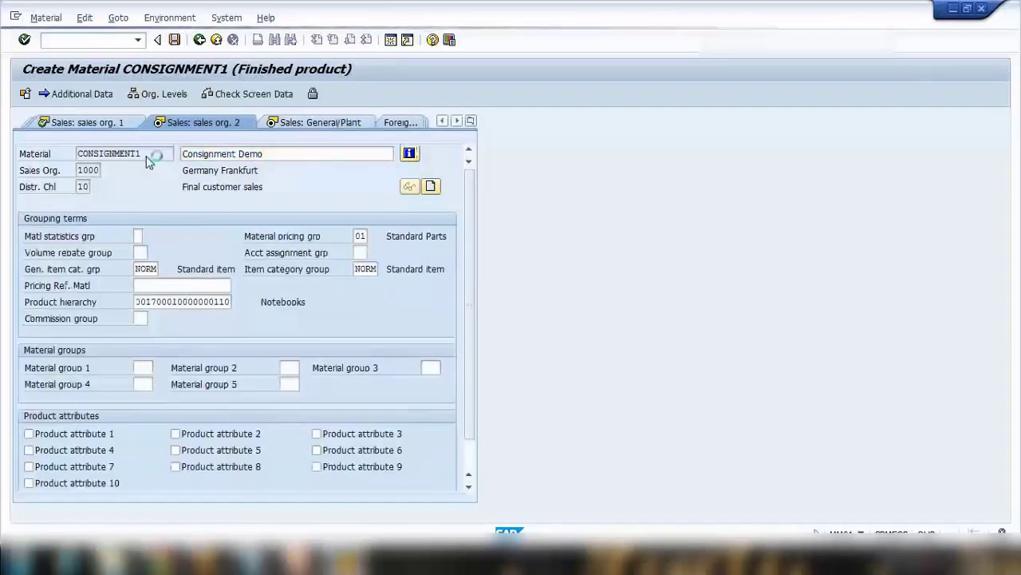
key(Return)
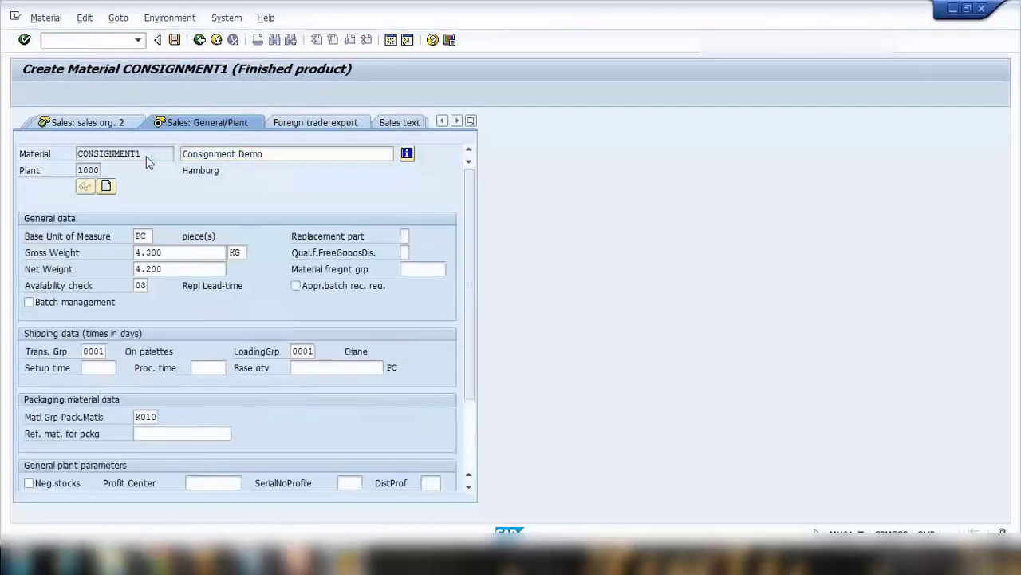
key(Return)
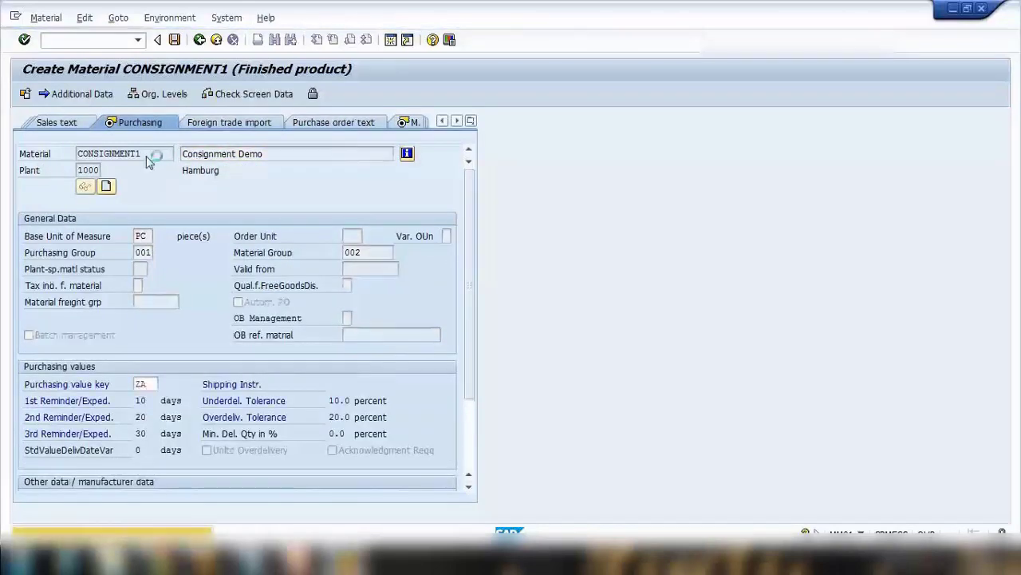
key(Return)
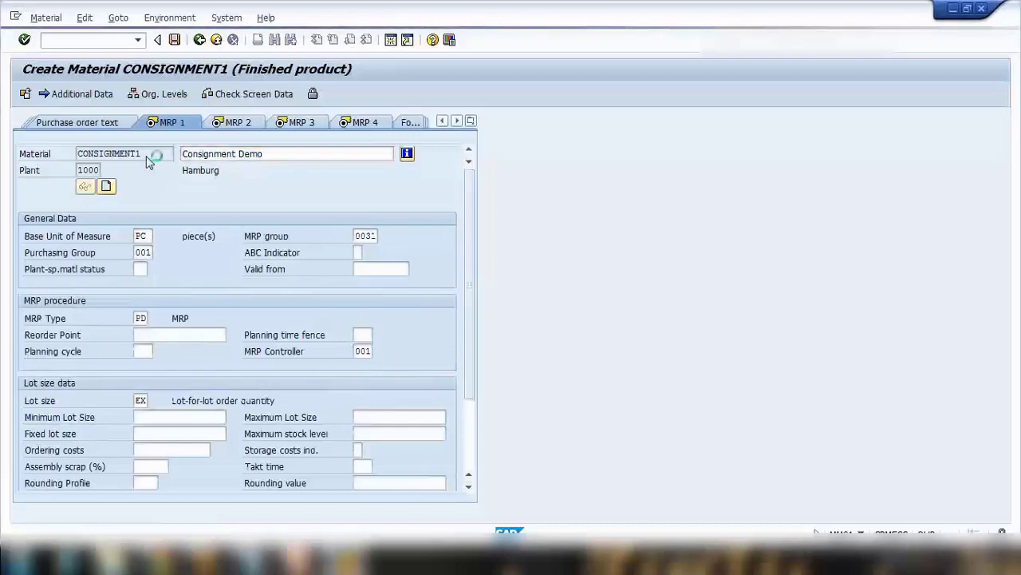
key(Return)
key(Return)
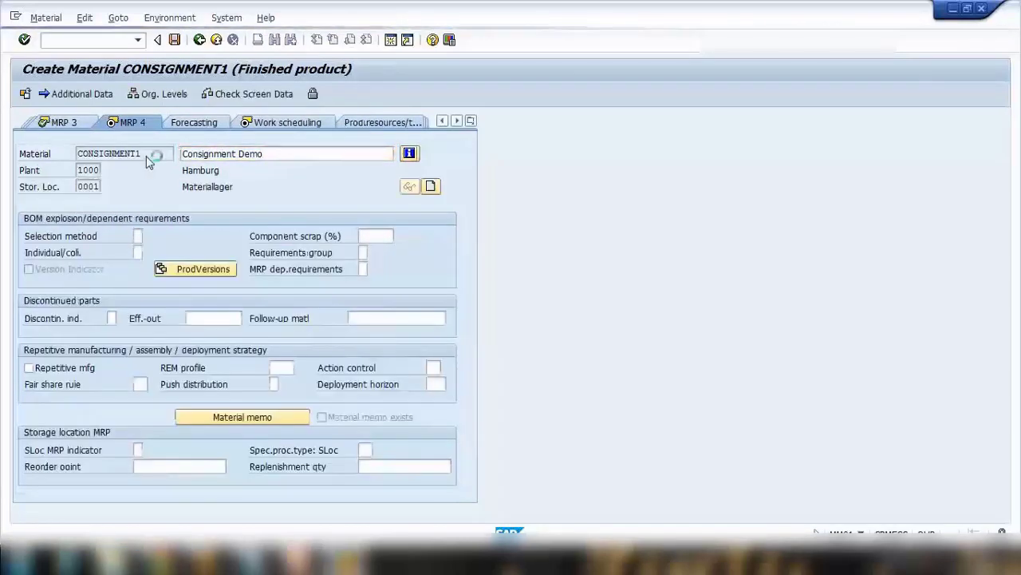
key(Return)
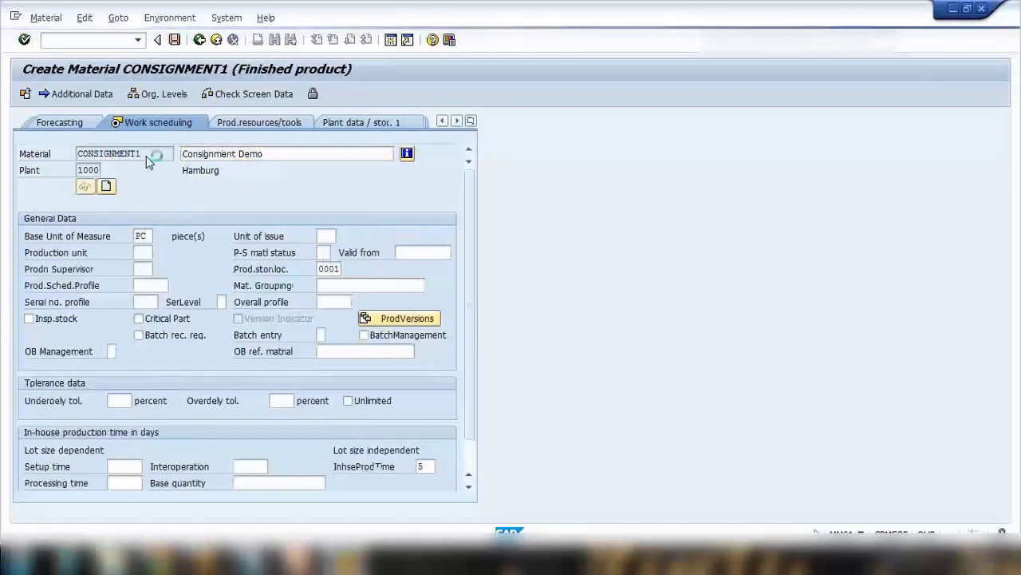
key(Return)
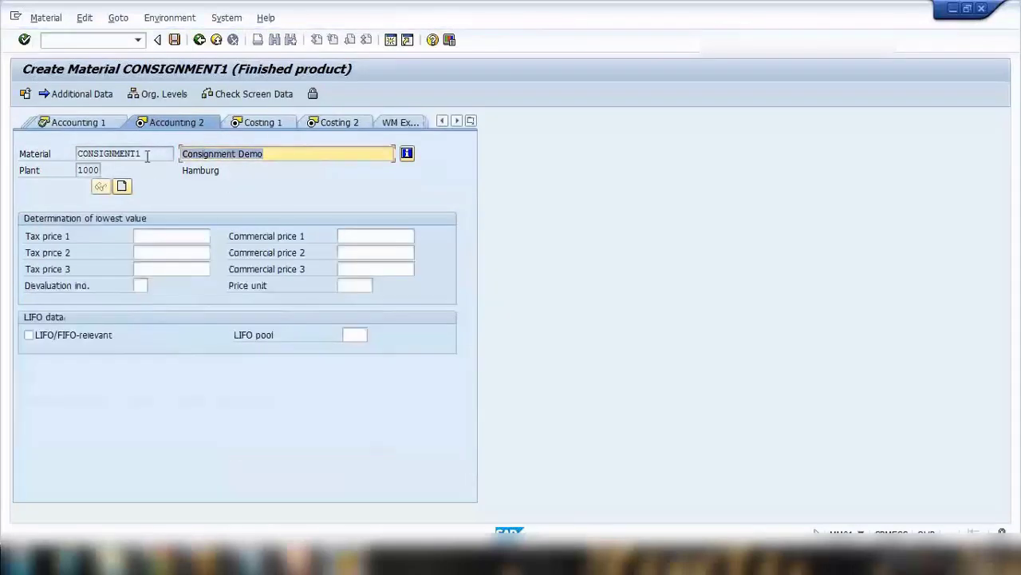
key(Return)
key(Return)
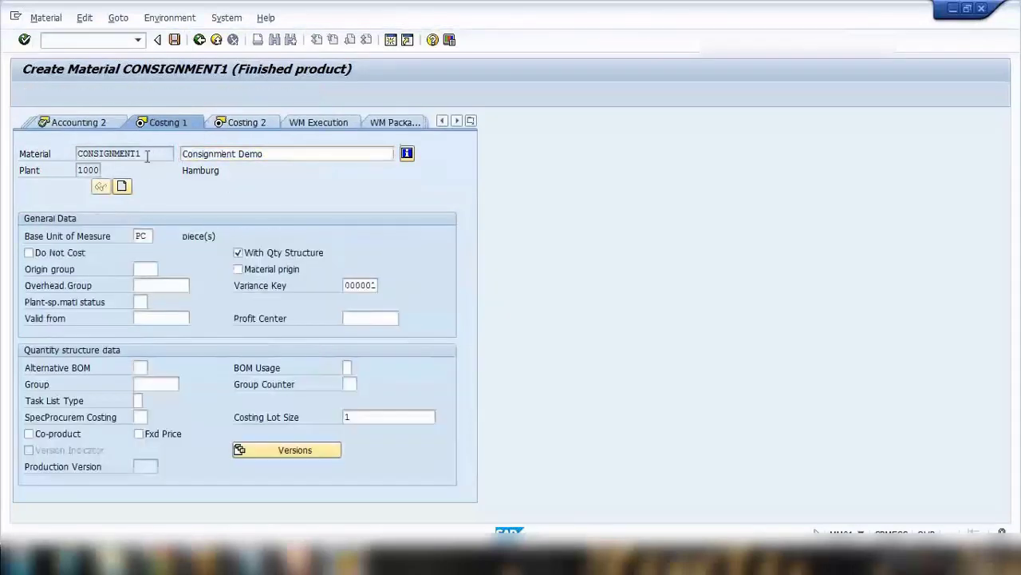
key(Return)
key(Return)
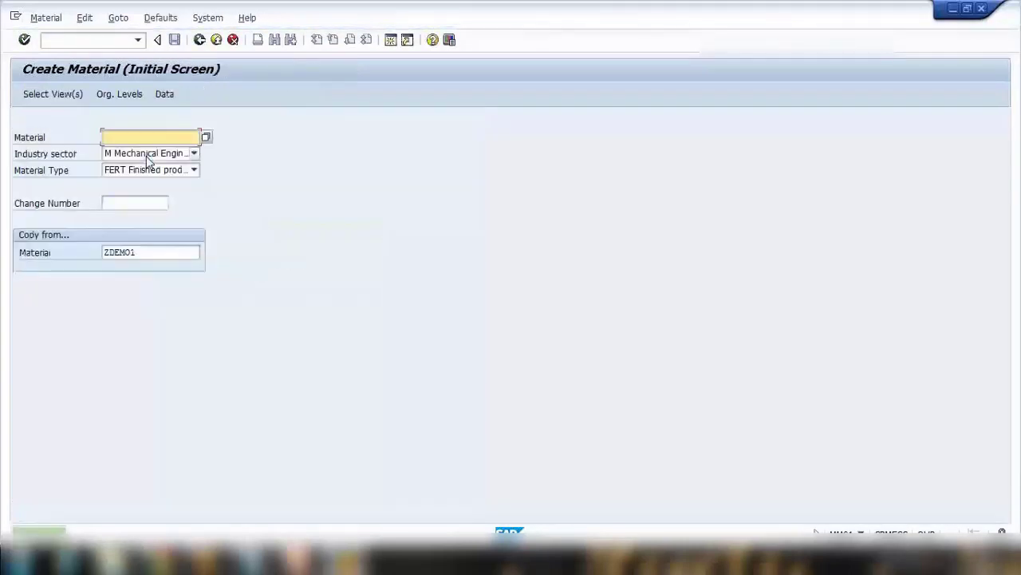
Add 'Material - Consignment1' and 'PIR - consigment category' to the Notepad notes, then return to SAP
click(252, 559)
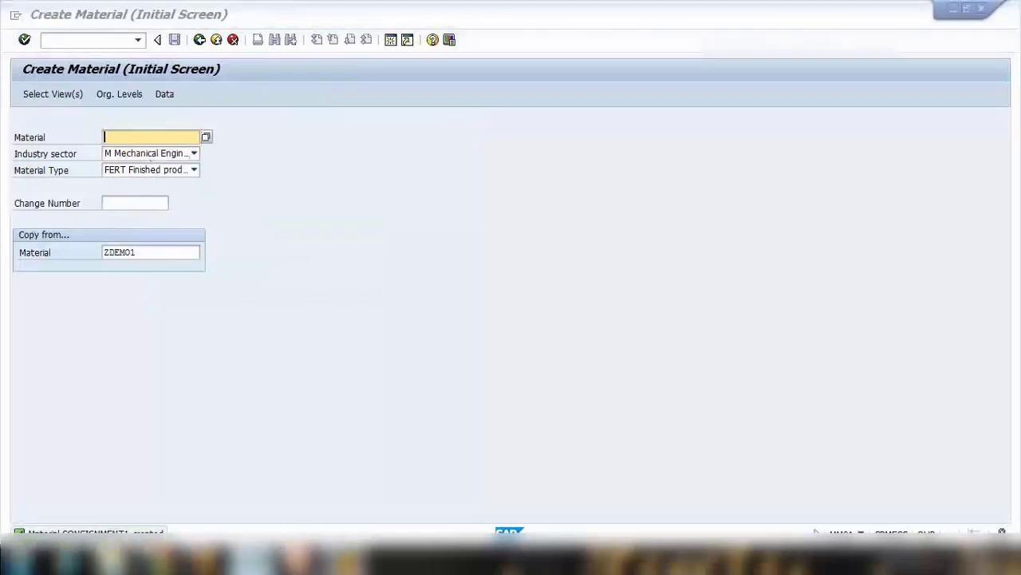
text(Cond)
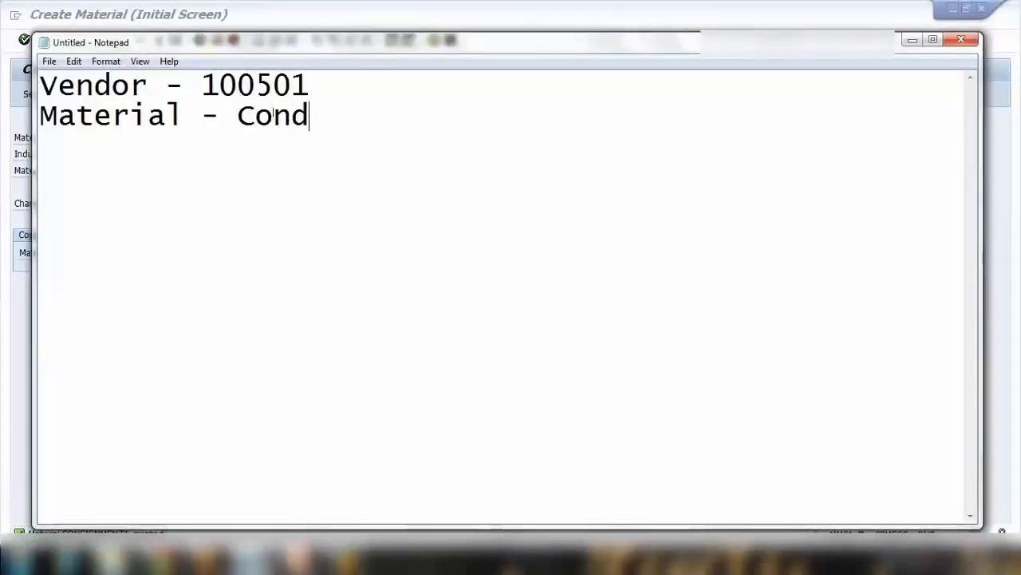
key(BackSpace)
text(signment1)
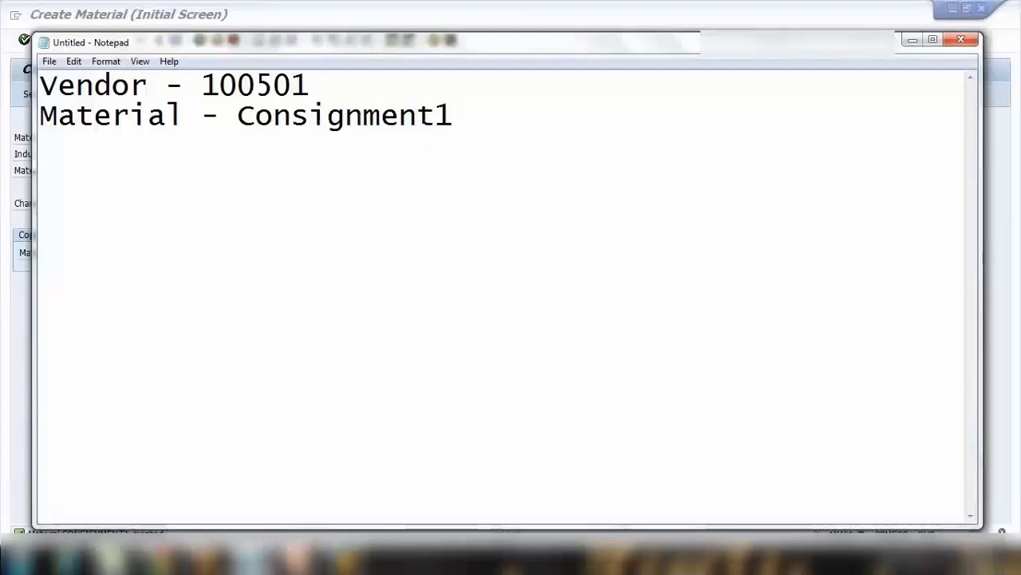
key(Return)
text(PIR - consigm)
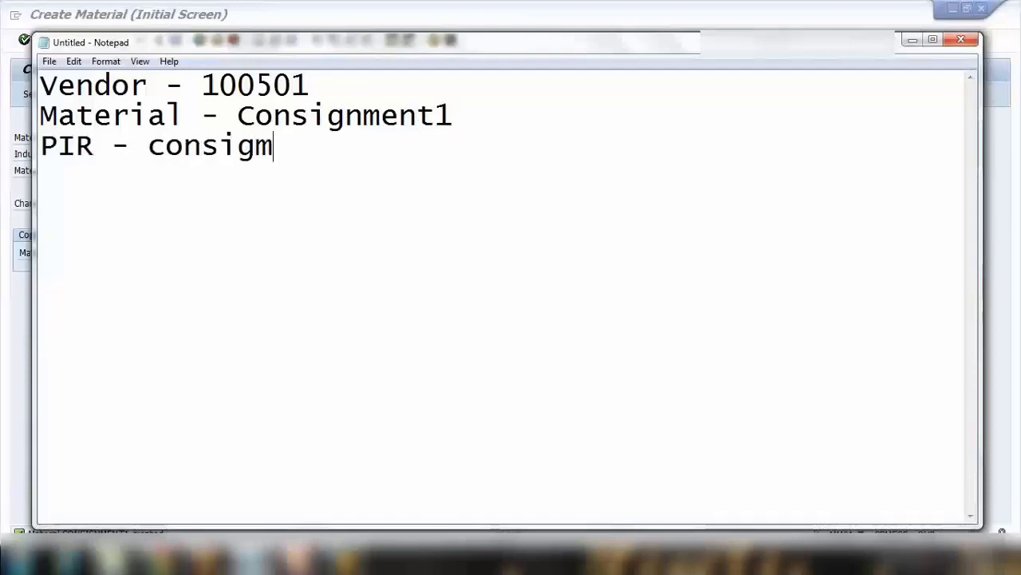
text(ent categ)
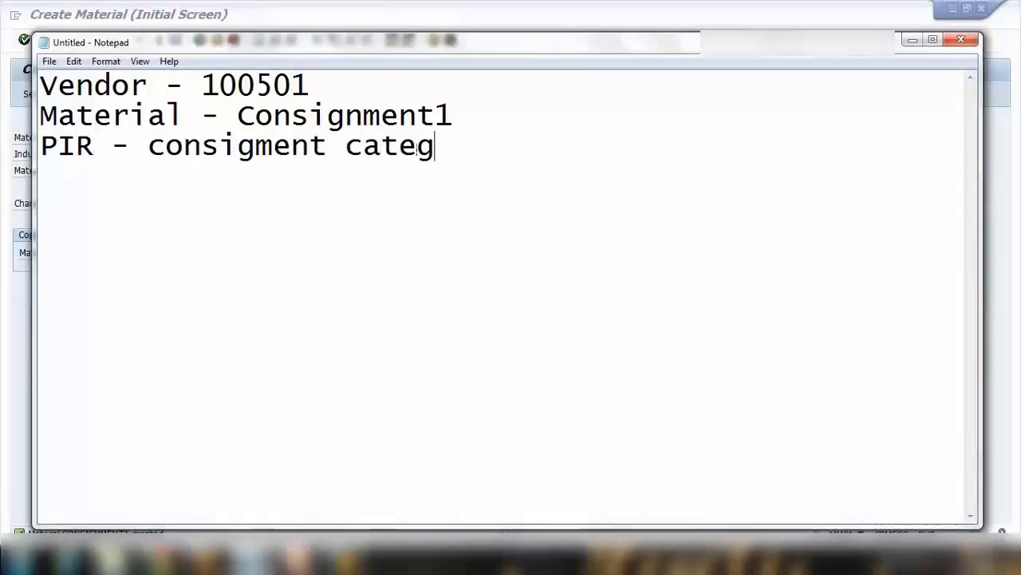
text(ory)
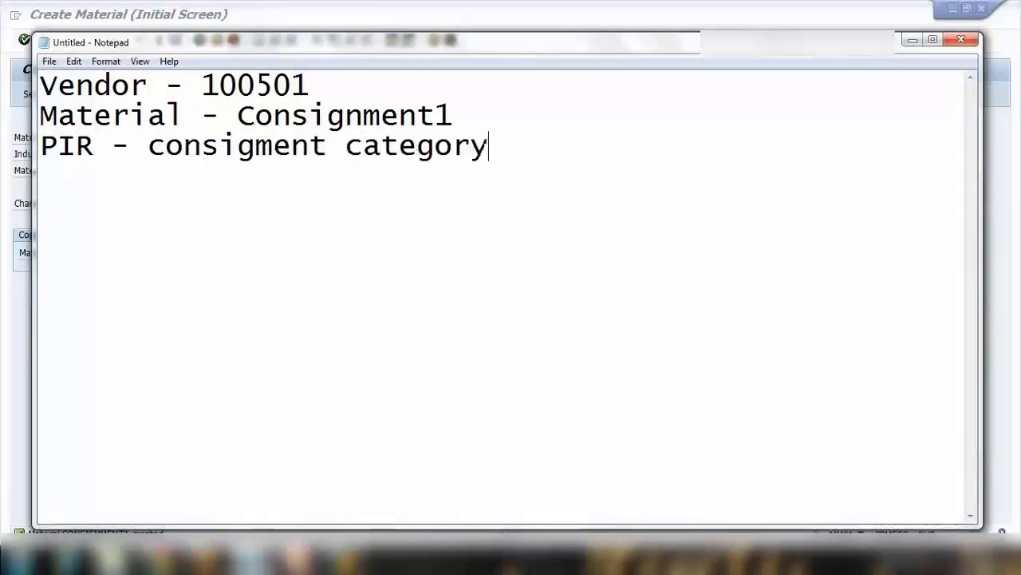
click(2, 299)
click(86, 42)
In ME11, enter vendor 100501, purchasing org 1000, plant 1000 and the Consignment category
text(/nme11)
key(Return)
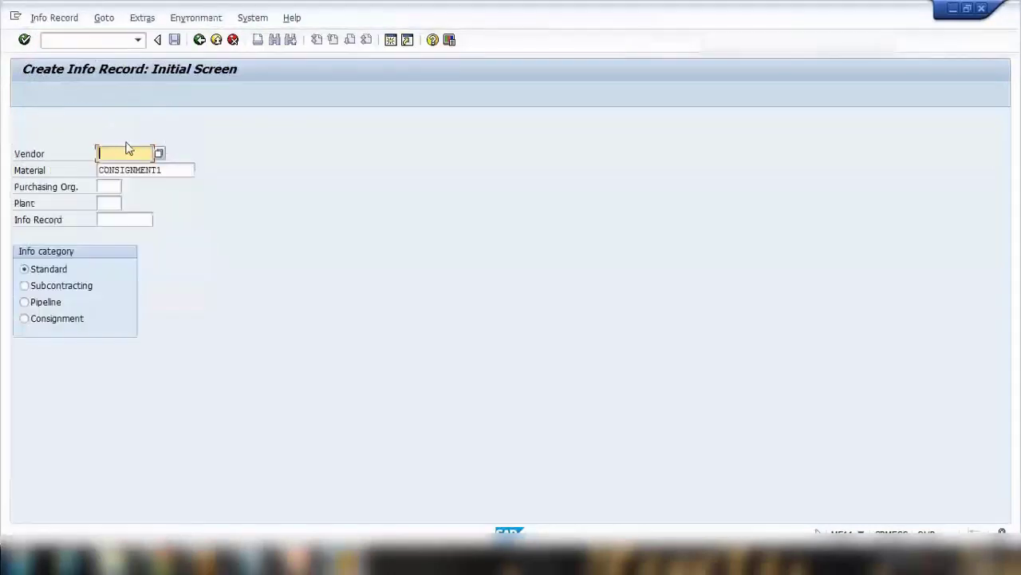
text(100501)
click(104, 186)
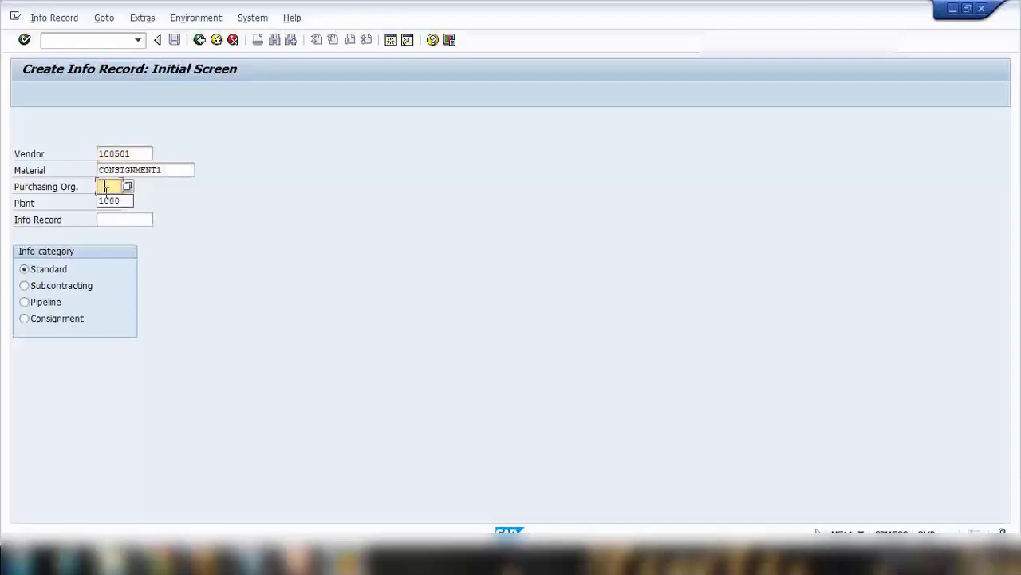
click(109, 200)
click(109, 202)
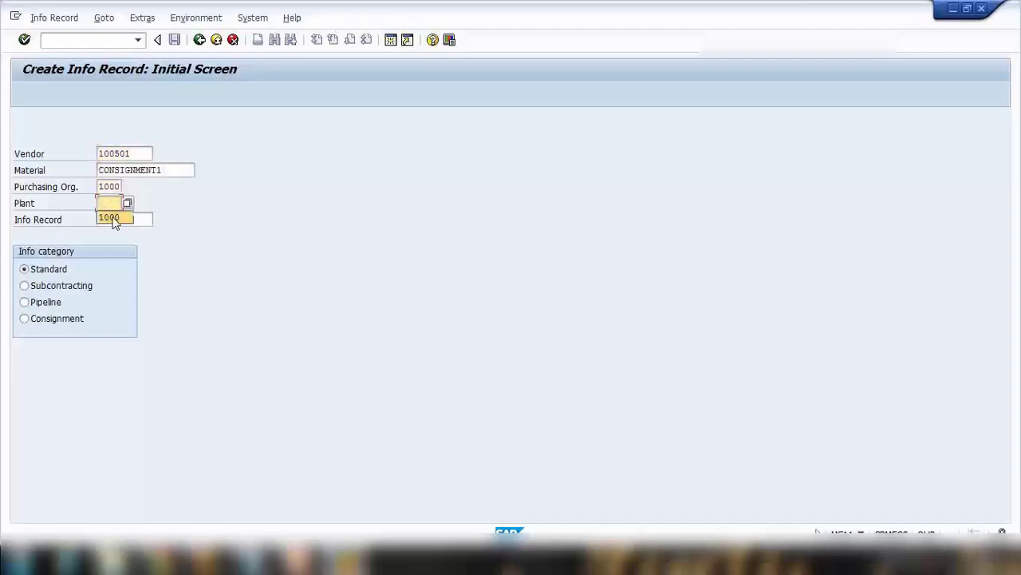
click(114, 217)
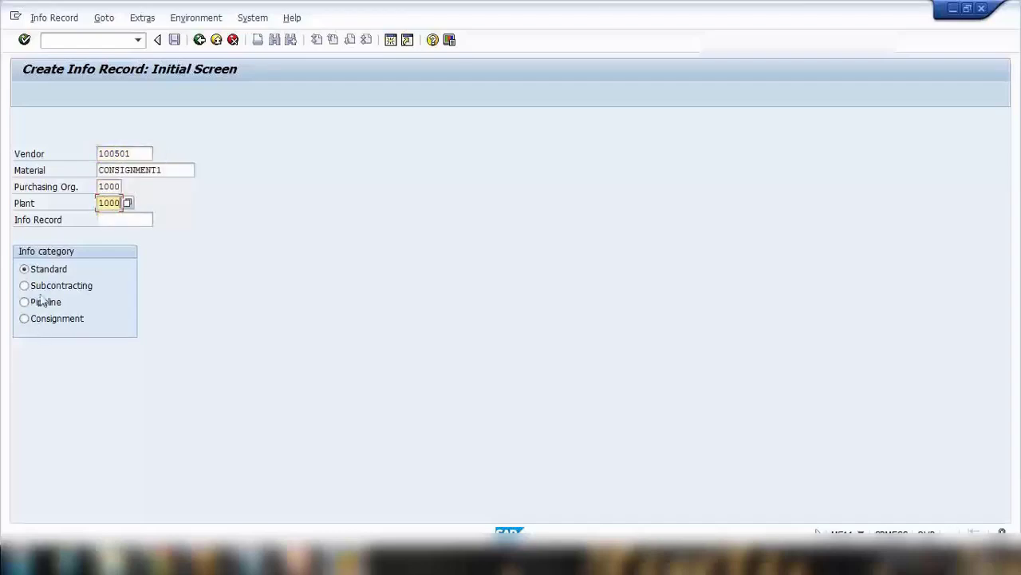
click(73, 322)
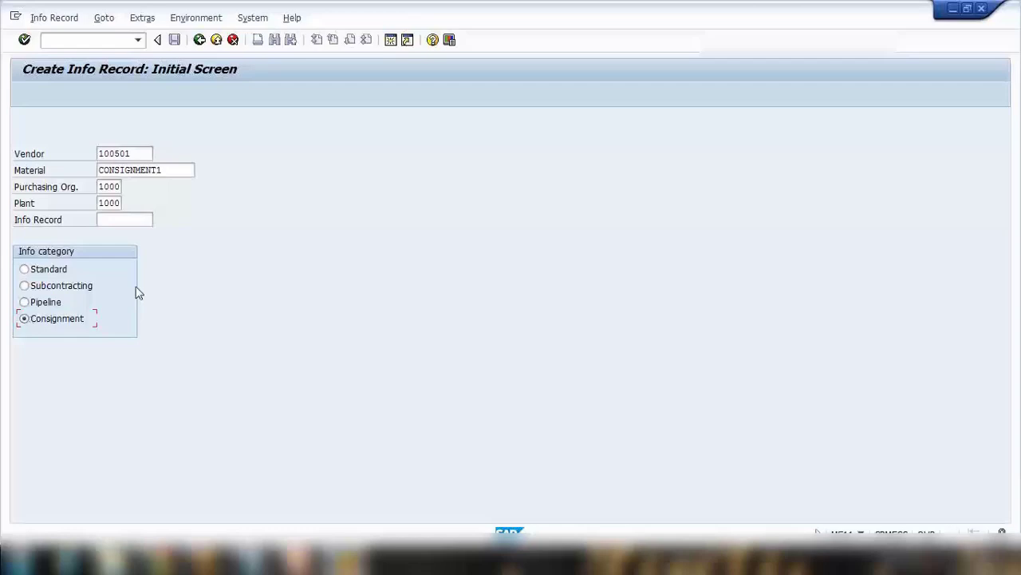
key(Return)
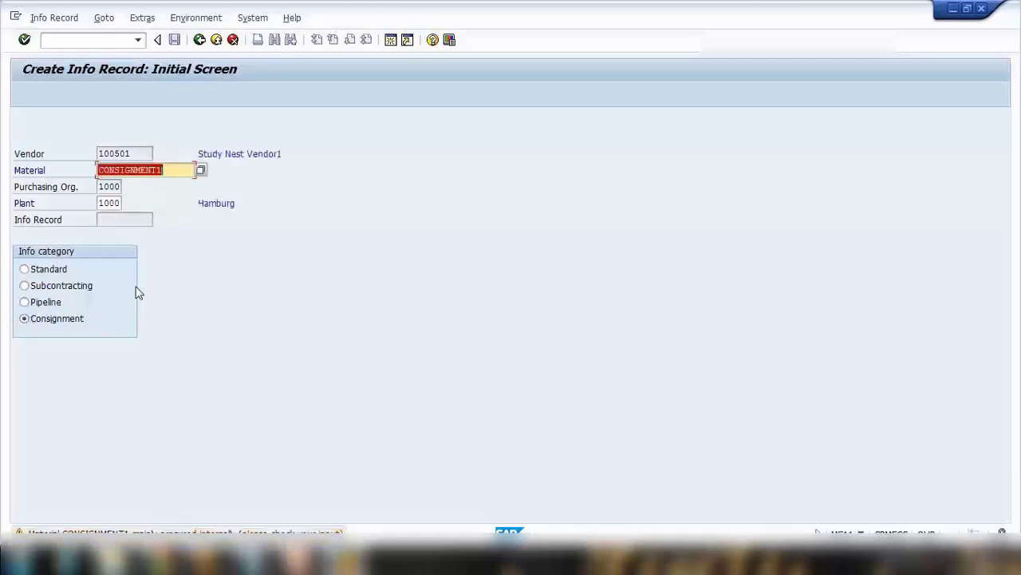
key(Return)
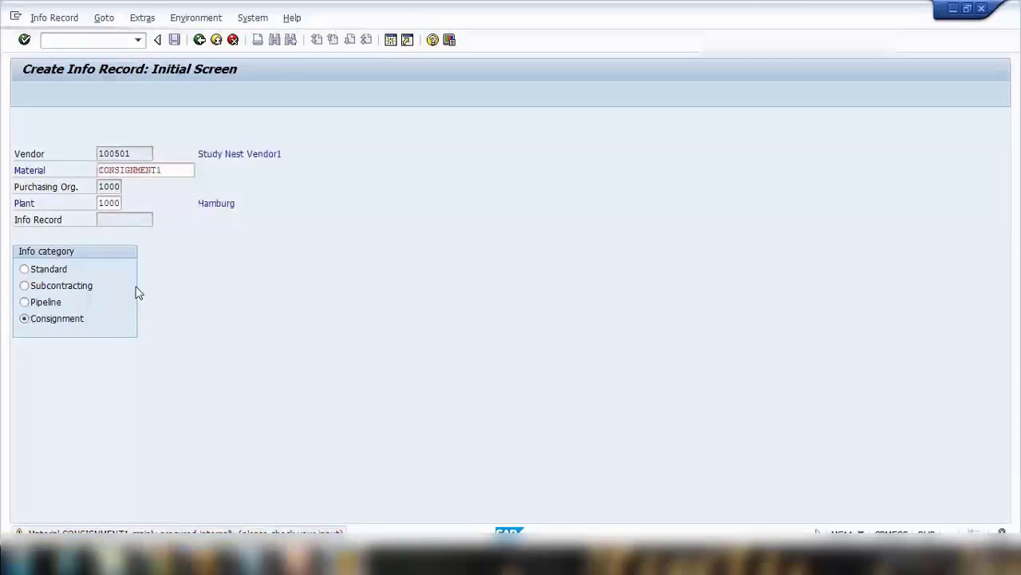
Enter standard quantity 1 and net price 12 AUD, then save the info record
key(Return)
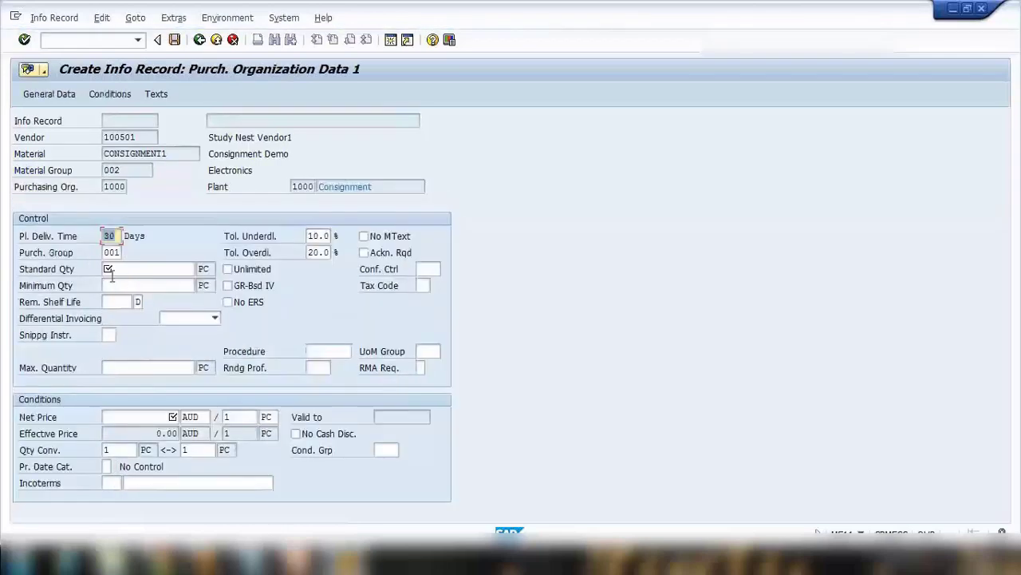
click(112, 271)
text(1)
click(160, 417)
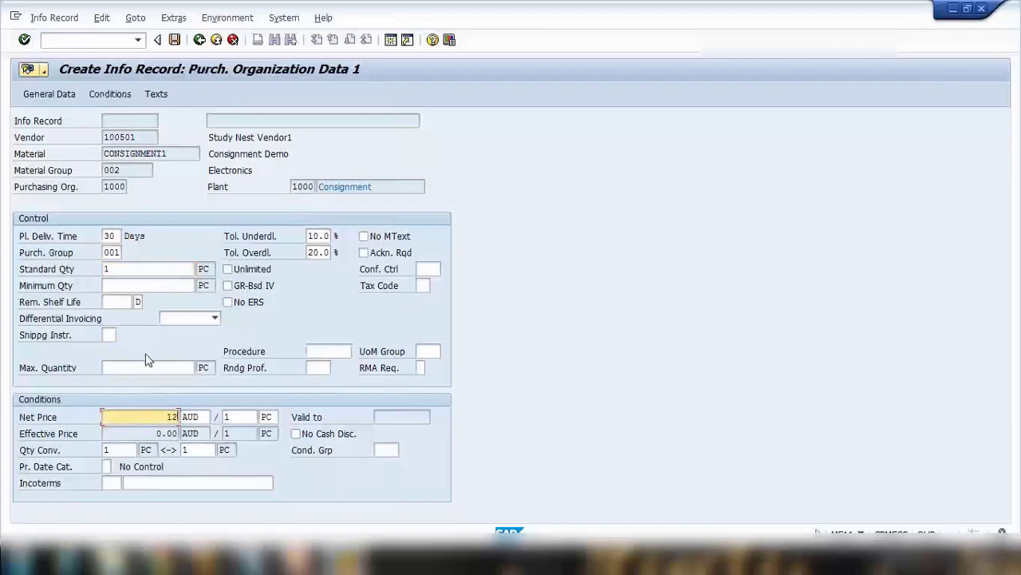
click(174, 40)
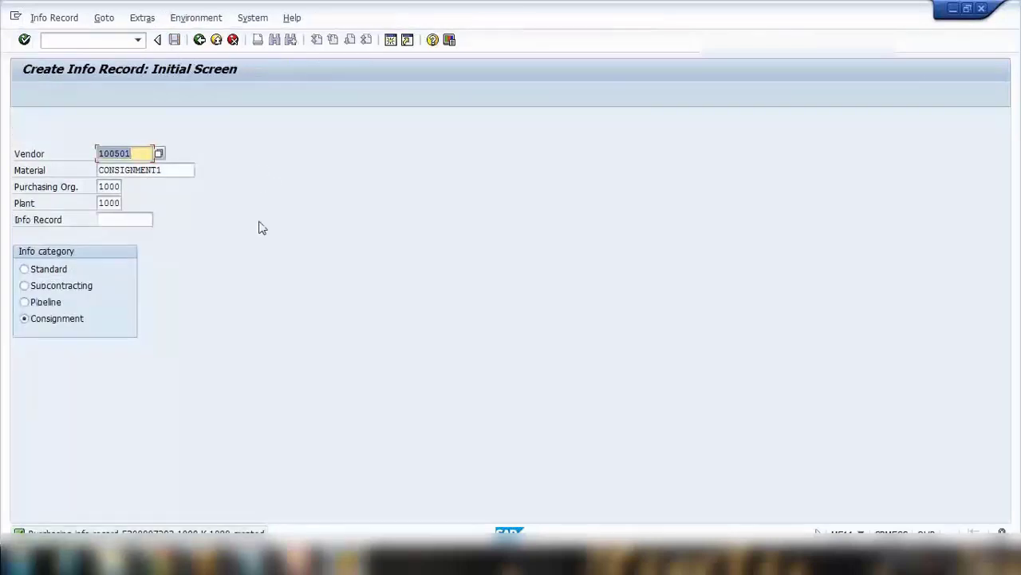
Present the slides on consignment purchase orders and item category K, then return to SAP
click(298, 558)
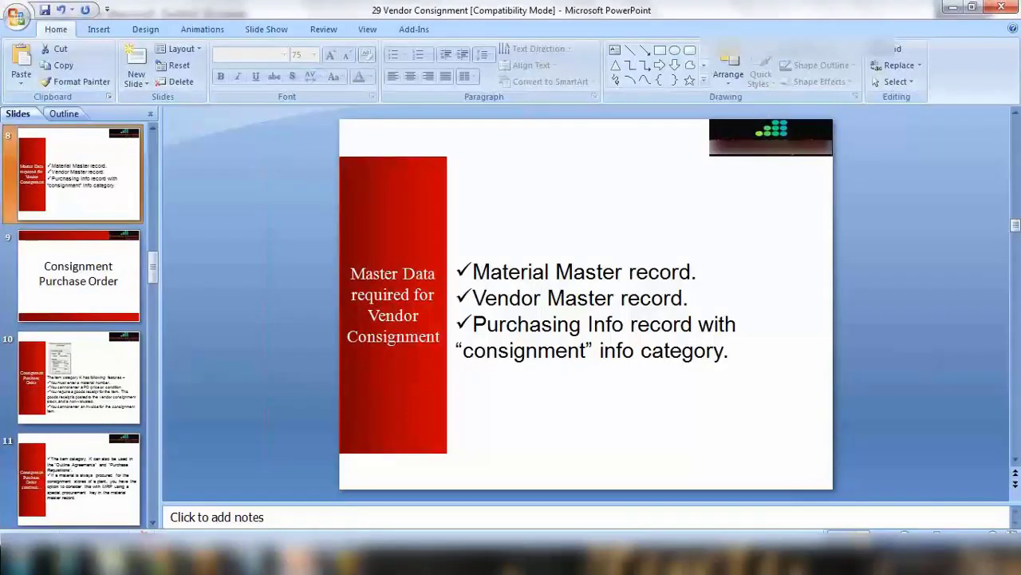
click(866, 543)
key(Right)
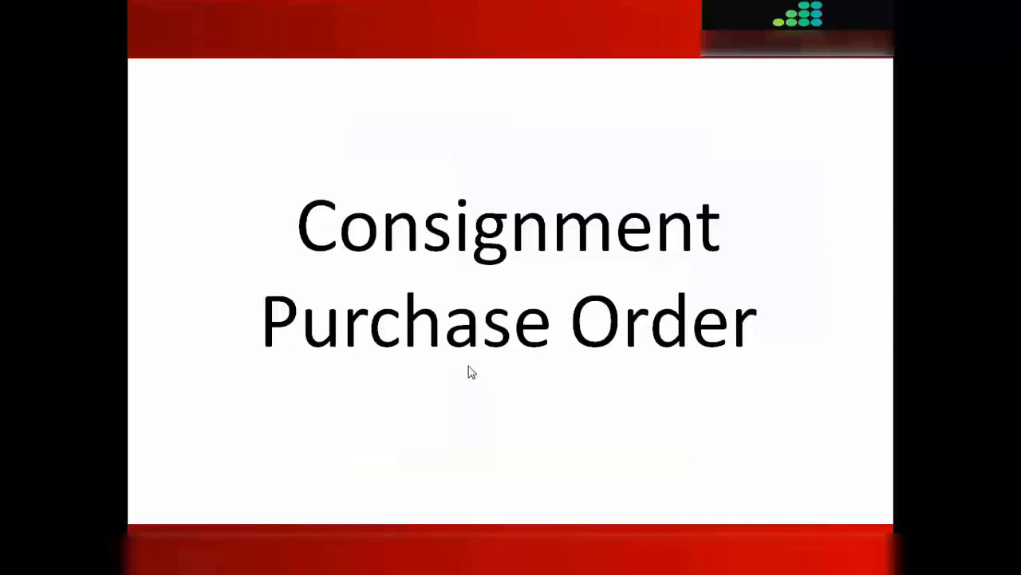
key(Right)
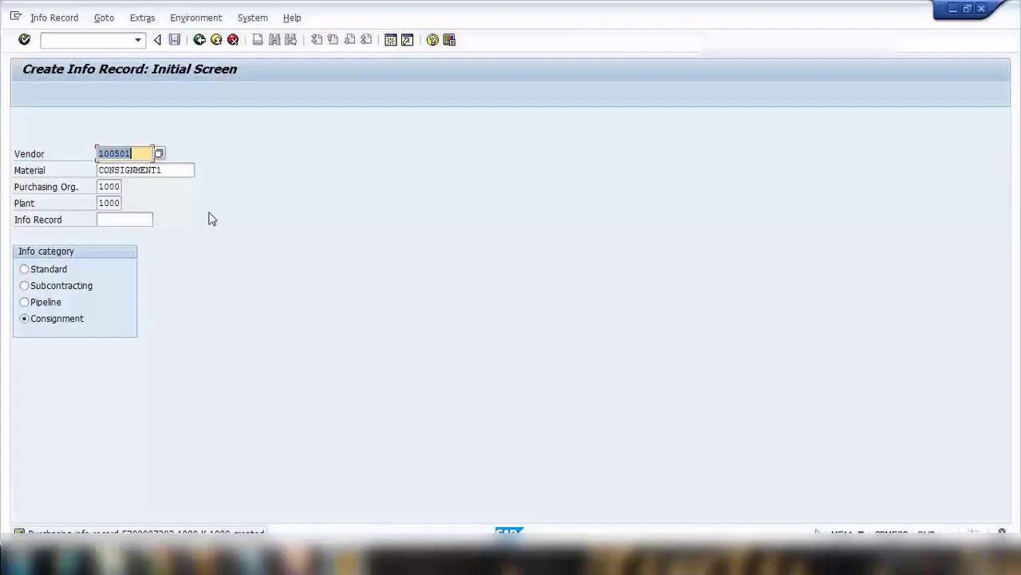
click(107, 45)
Open ME21N with vendor 100501 and list item category options for the first item
text(/nme)
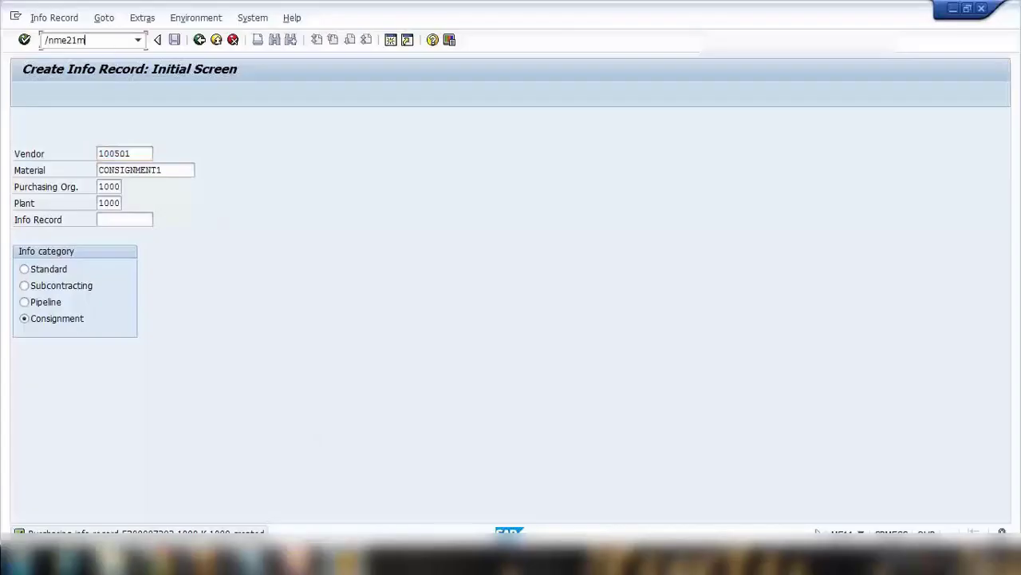
text(21n)
key(Return)
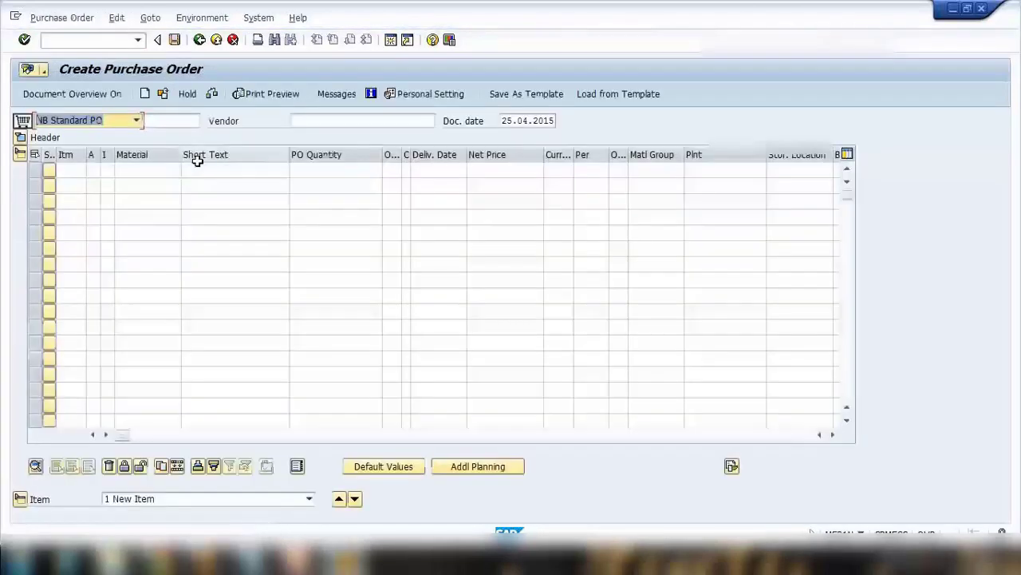
click(301, 121)
click(310, 134)
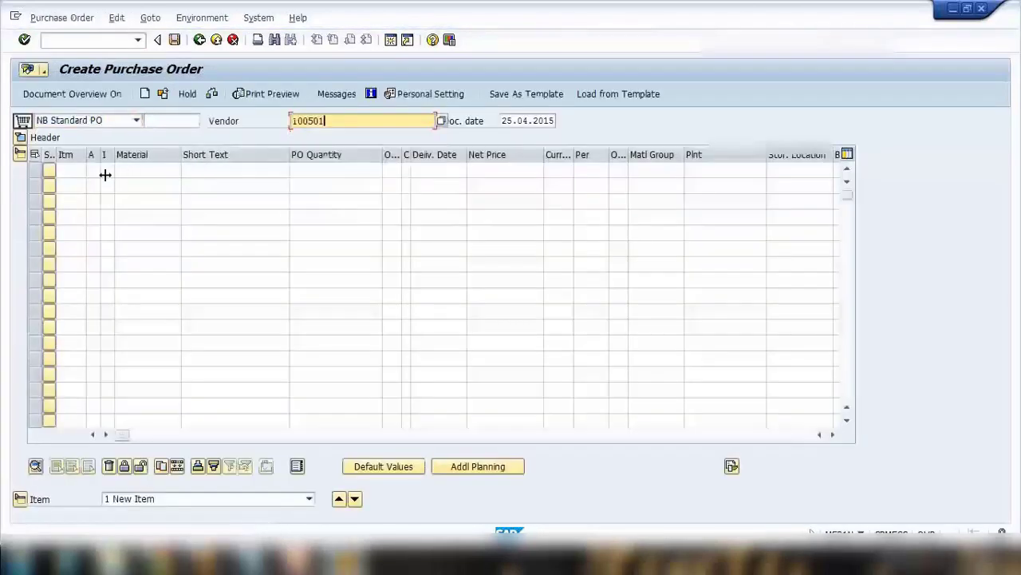
click(102, 173)
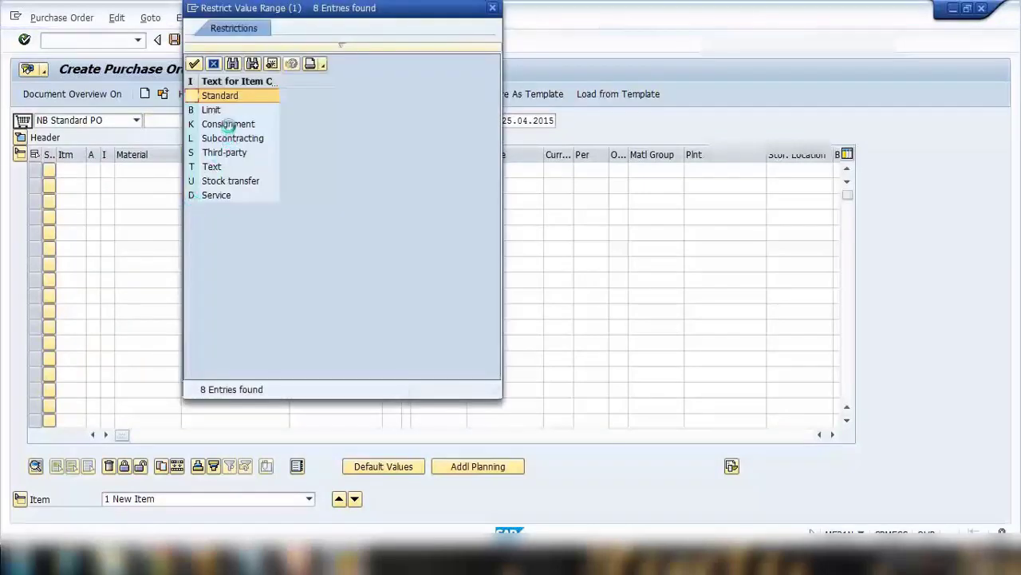
Add item 10 with category K, material CONSIGNMENT1 and quantity 1,000 PC
click(231, 128)
double_click(232, 126)
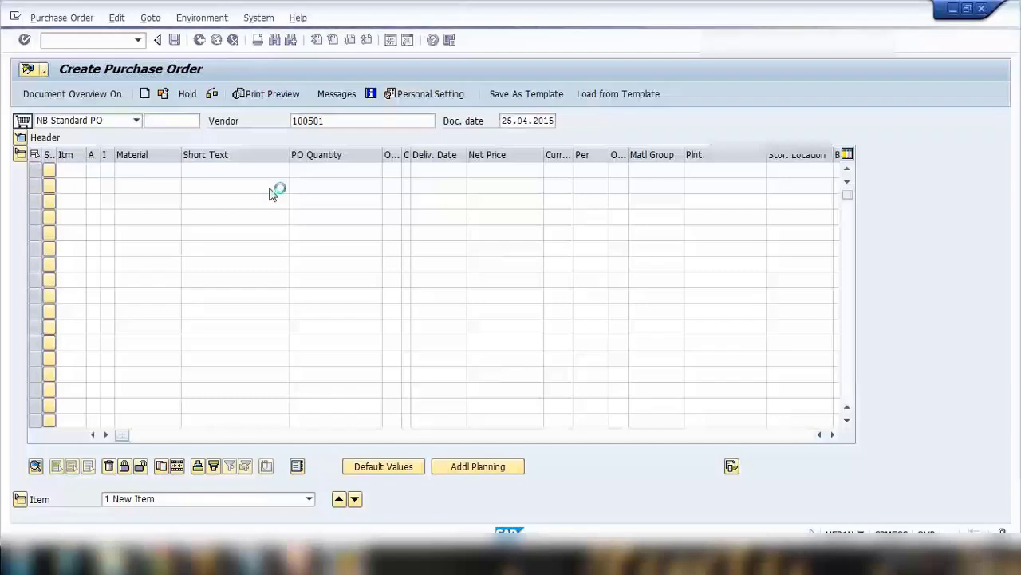
key(Tab)
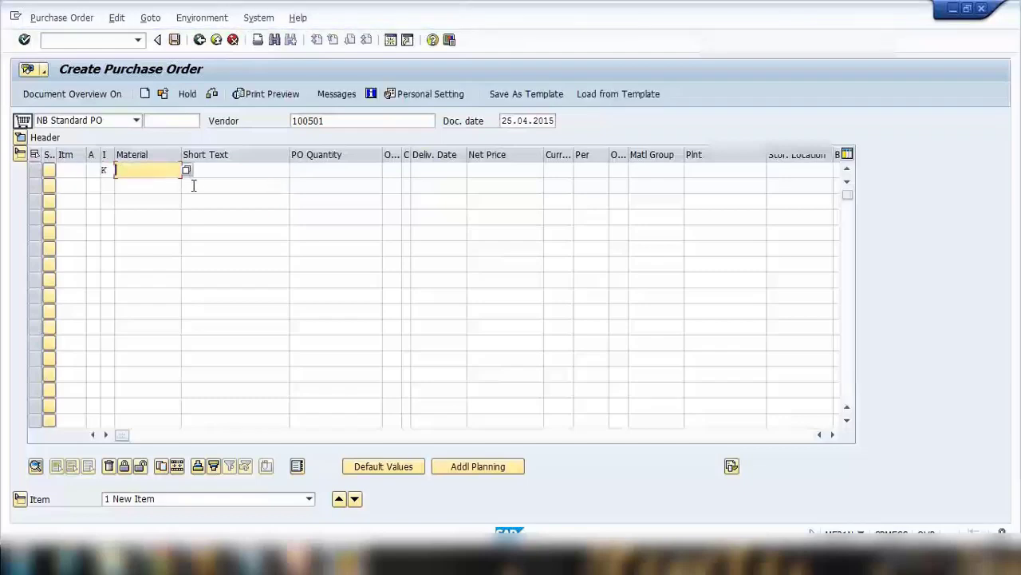
text(consignment1)
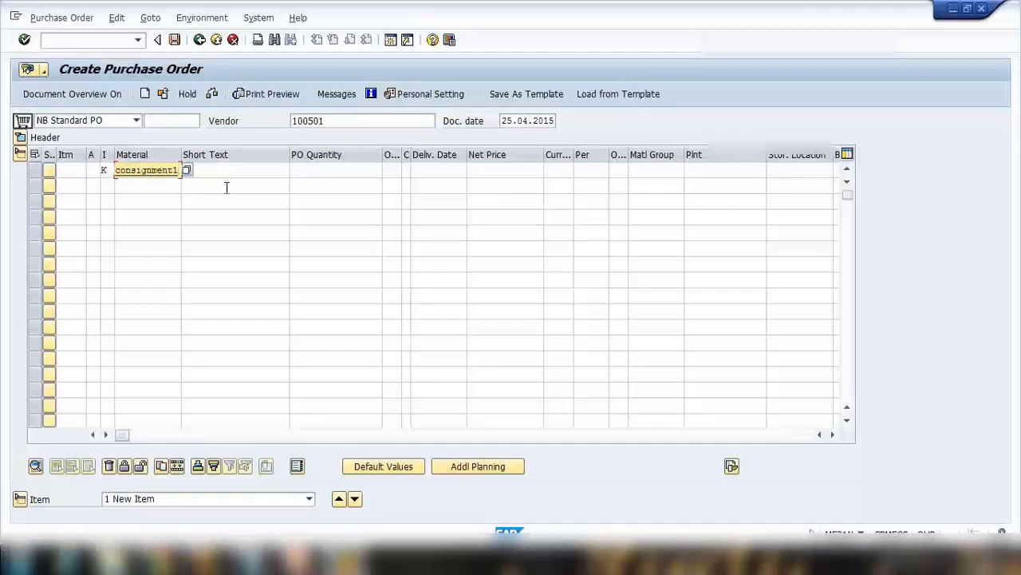
click(308, 170)
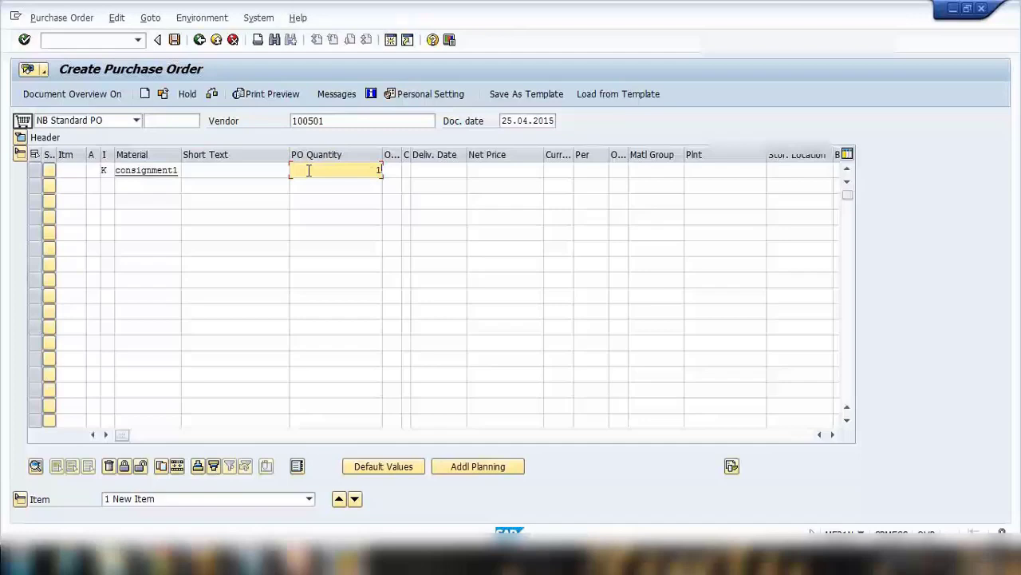
key(BackSpace)
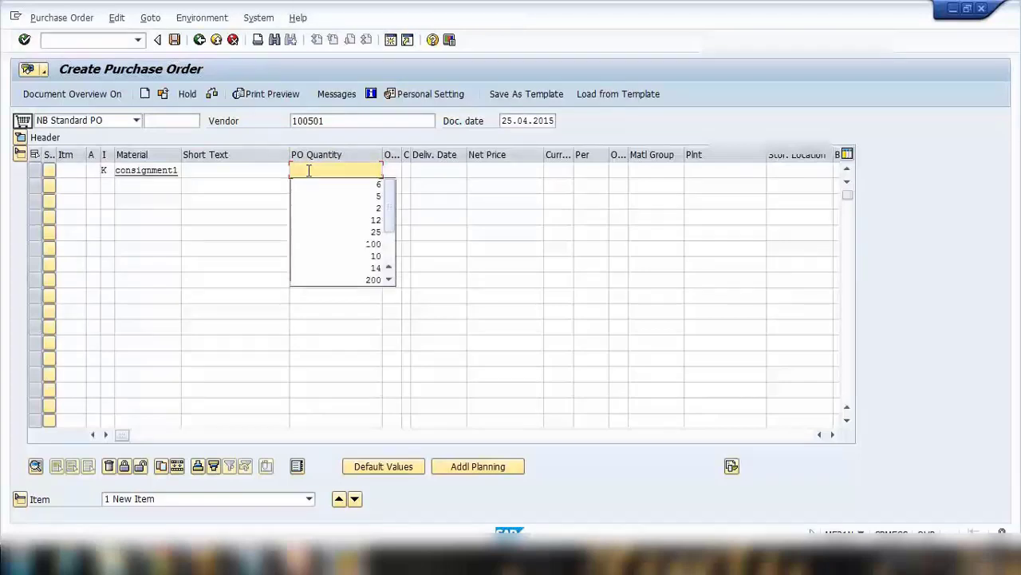
key(ctrl+z)
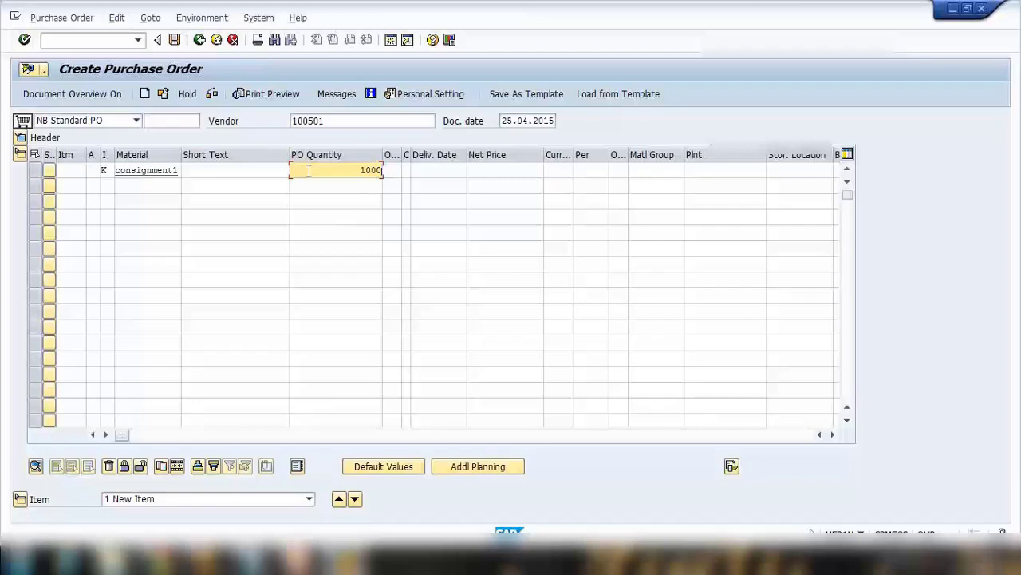
text(000)
key(Return)
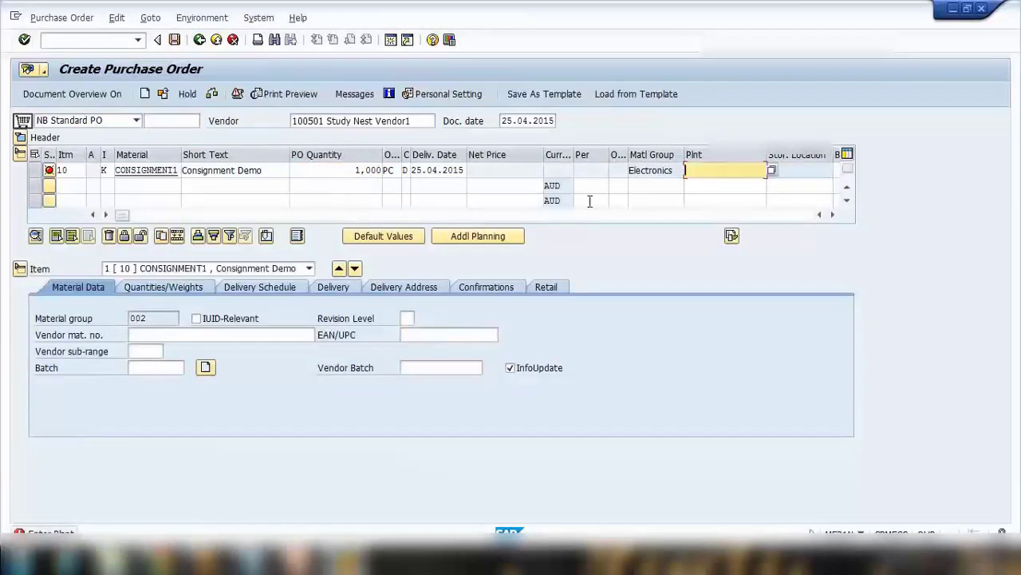
Enter plant 1000 for item 10 and dismiss the internal procurement warning
text(1000)
key(Return)
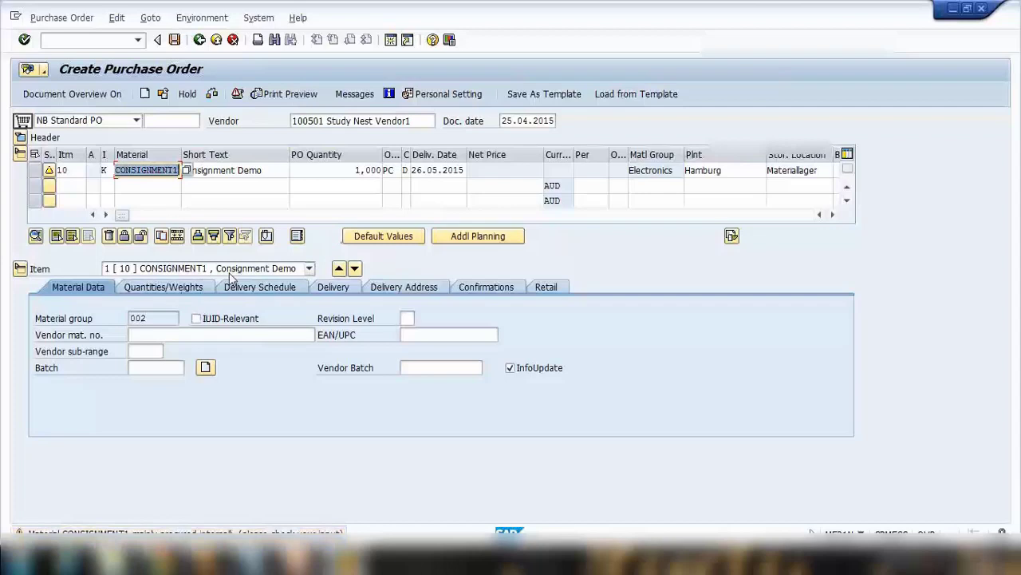
key(Return)
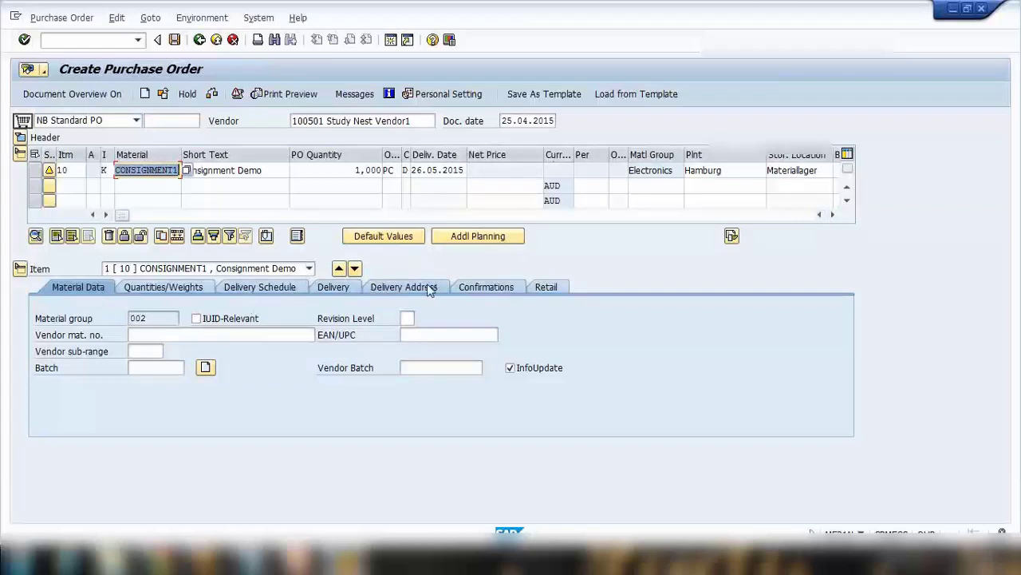
click(133, 39)
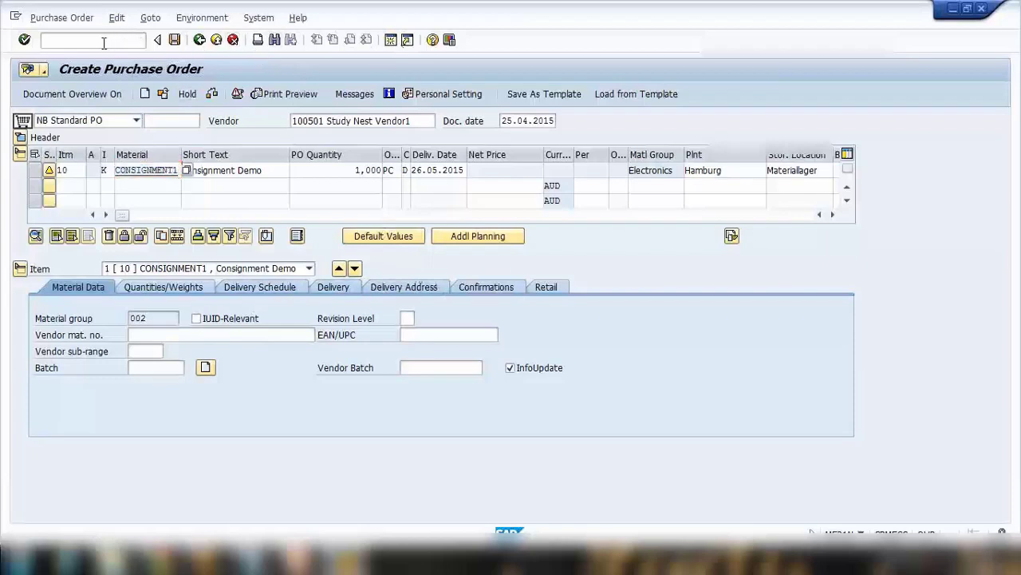
text(/nme23n)
key(Return)
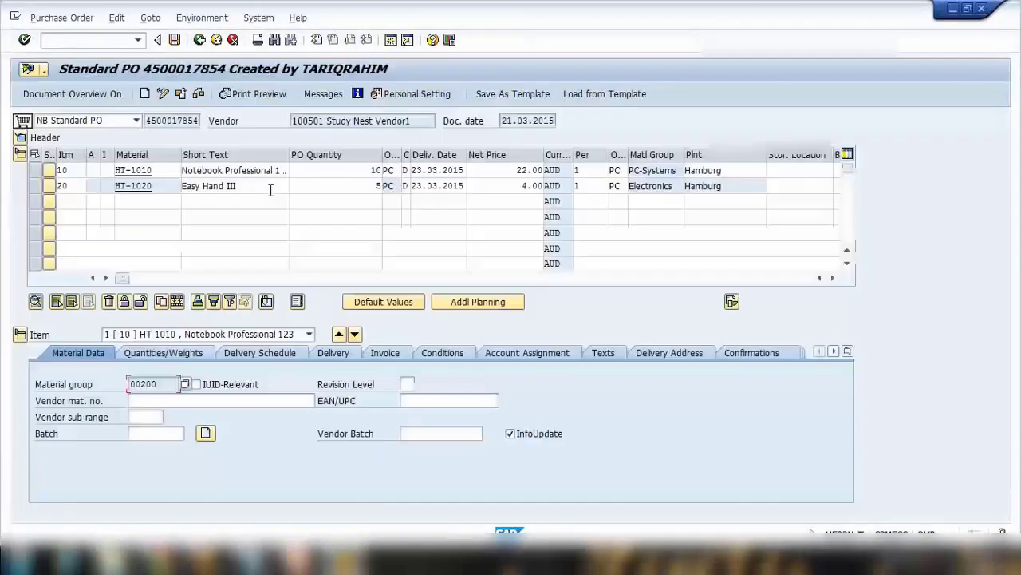
click(438, 357)
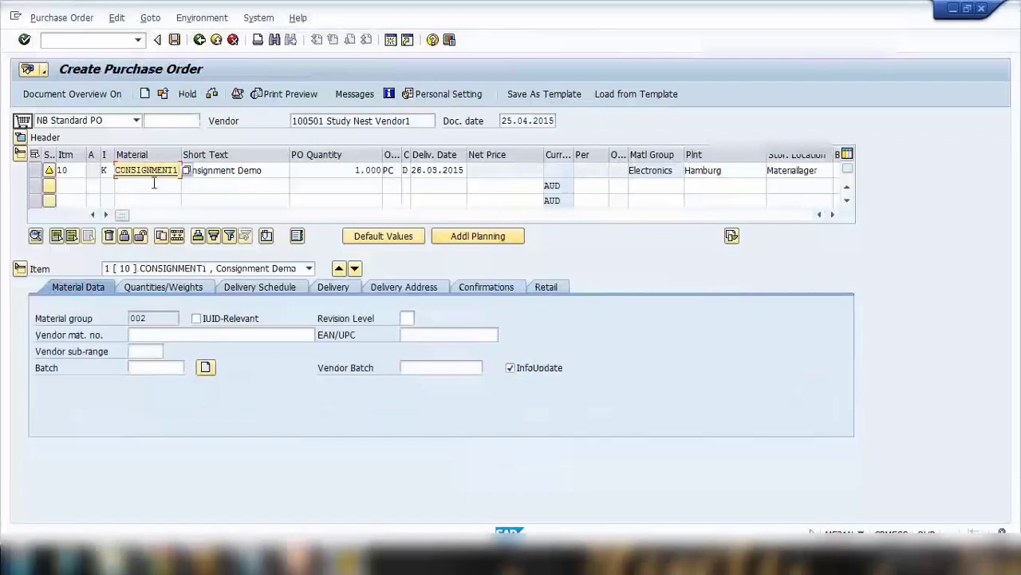
Highlight item 10's category K, then present PowerPoint's Consignment Purchase Order slide full-screen
click(106, 170)
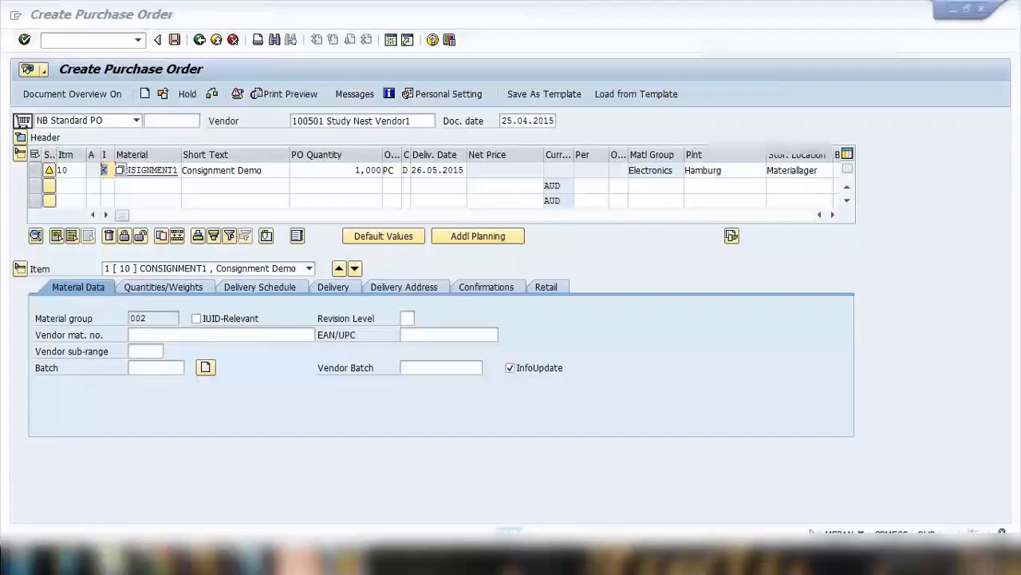
click(302, 559)
key(shift+F5)
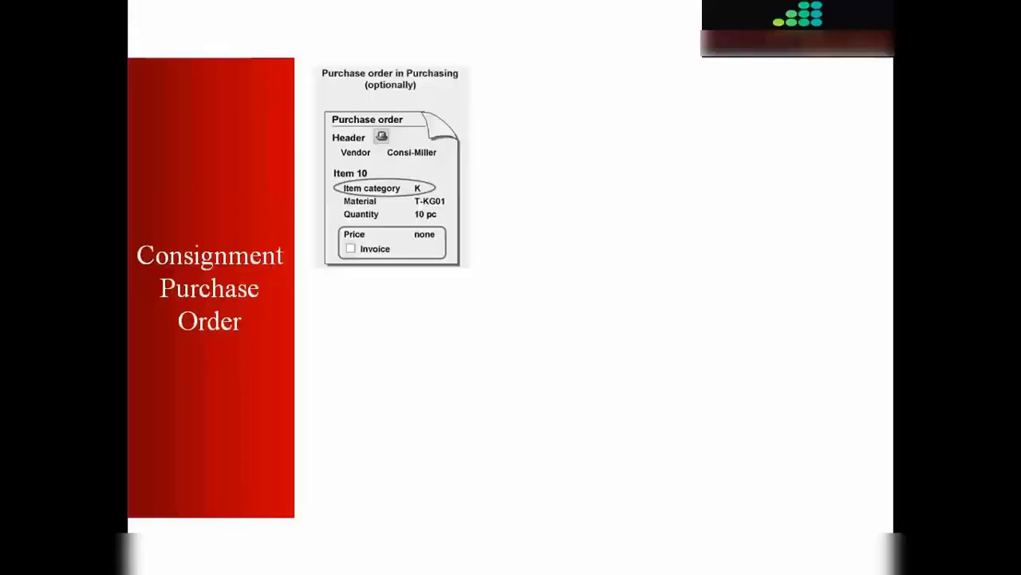